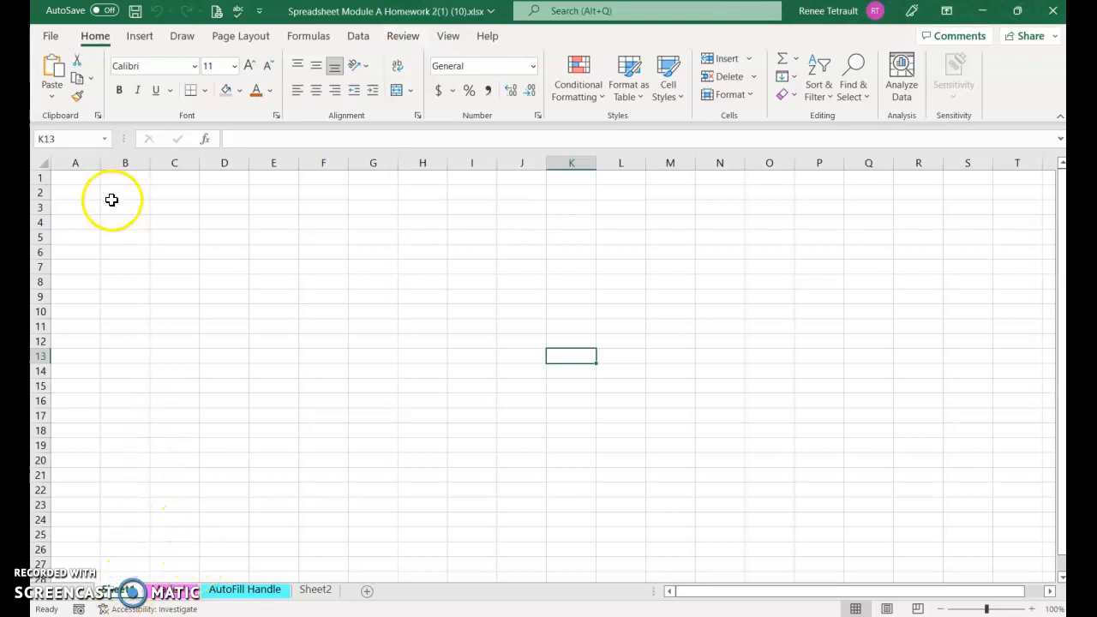
Enter a first name in cell A1 and fill it across to column M and down through row 20
click(83, 178)
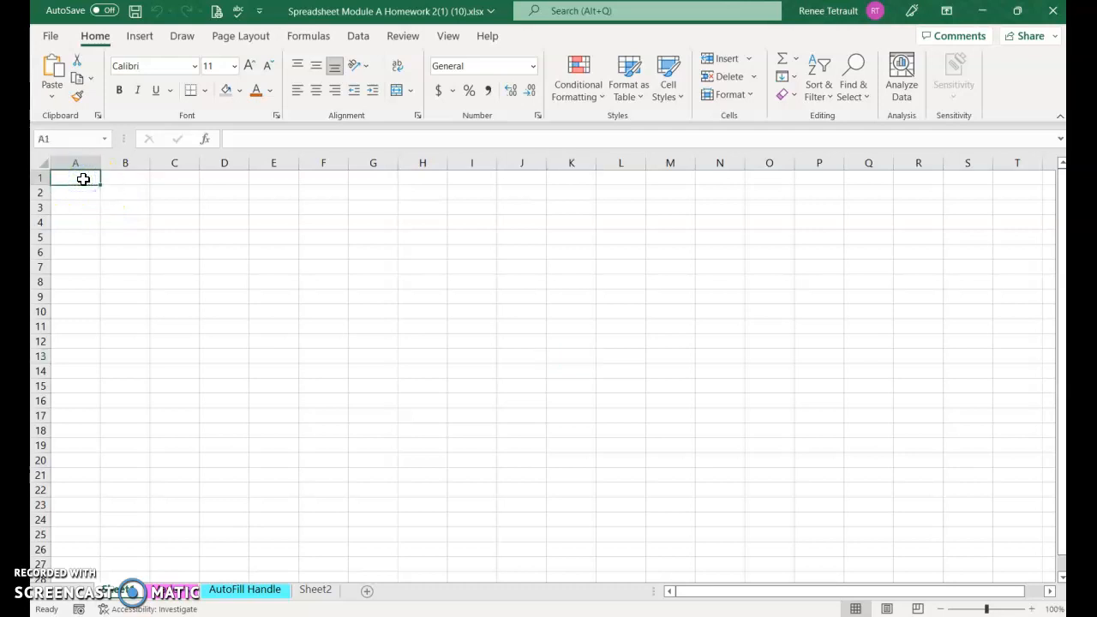
text(Renee)
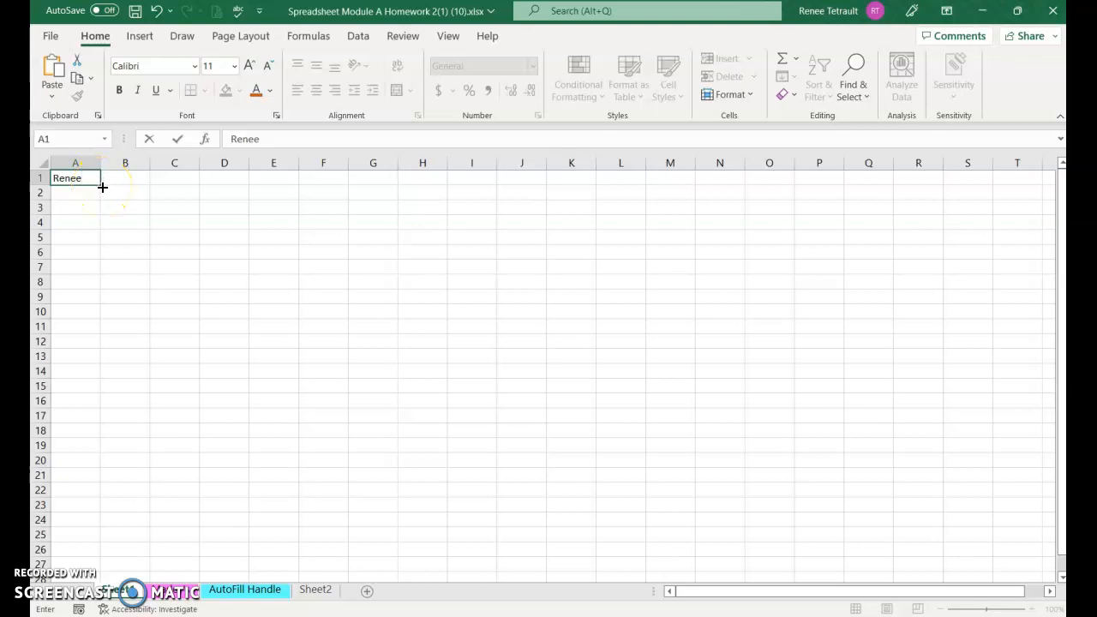
drag(102, 186, 685, 186)
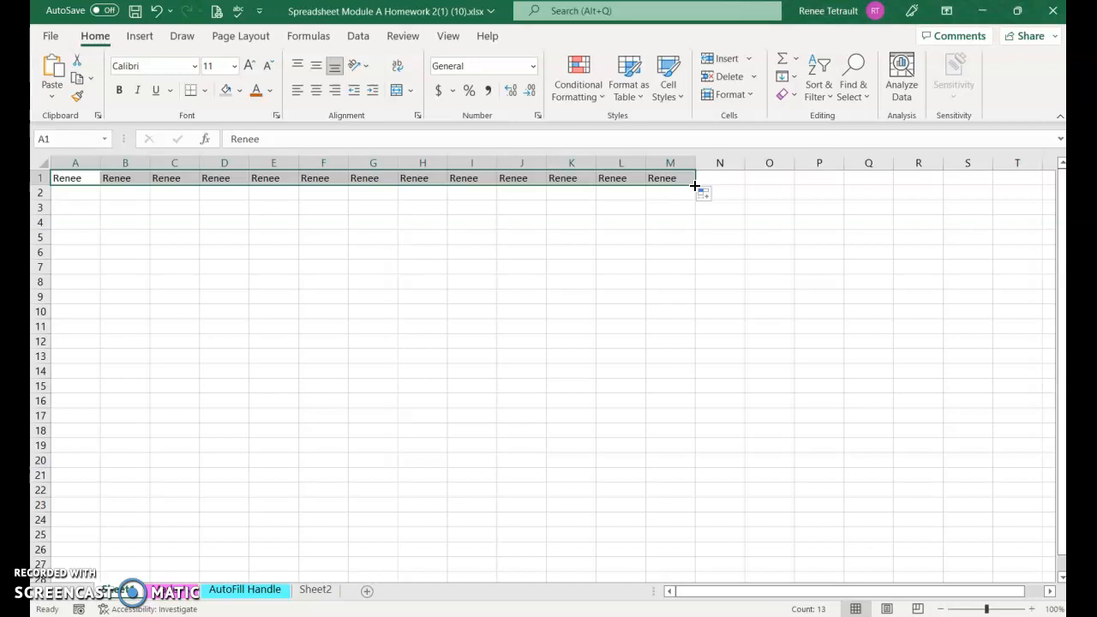
drag(695, 185, 718, 473)
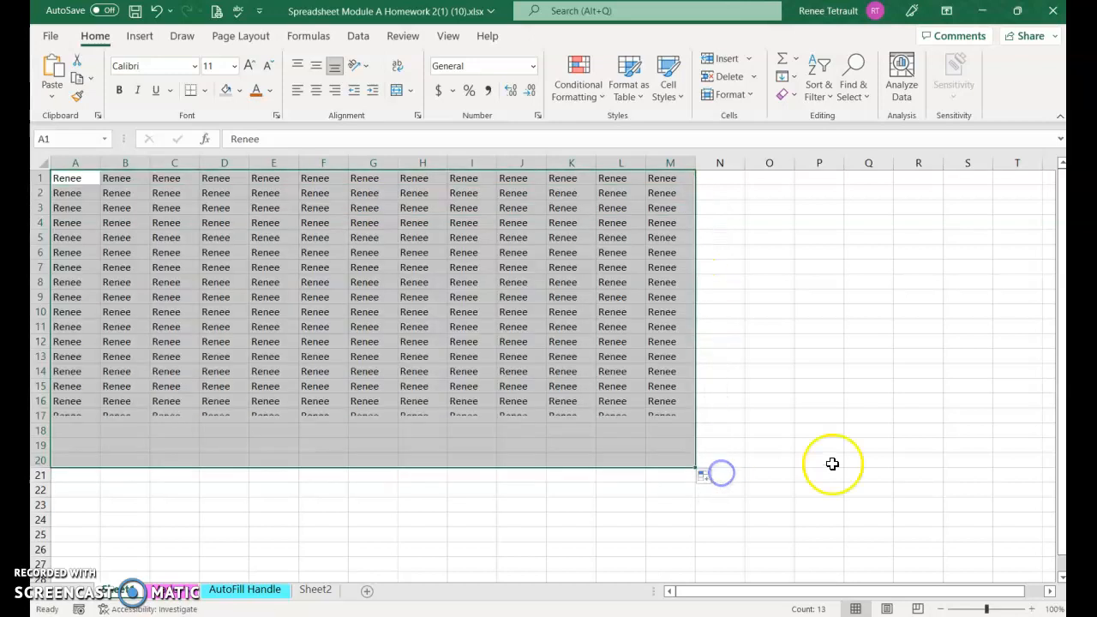
click(853, 431)
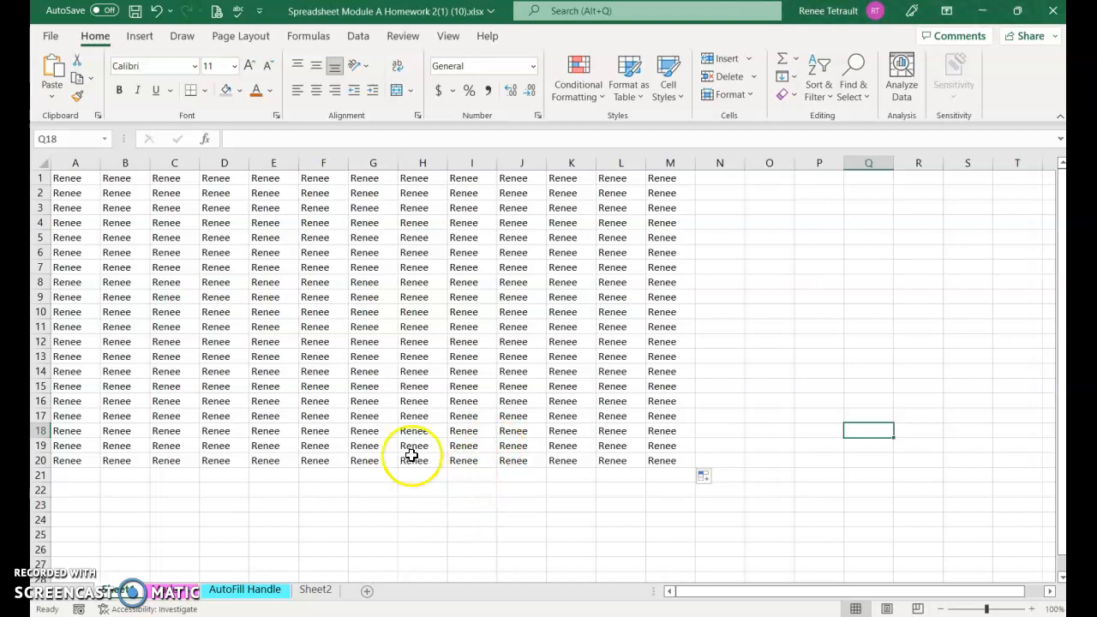
Move the cell block C4:E8 to start at P6 and the block I4:K8 to start at S6
drag(171, 226, 255, 290)
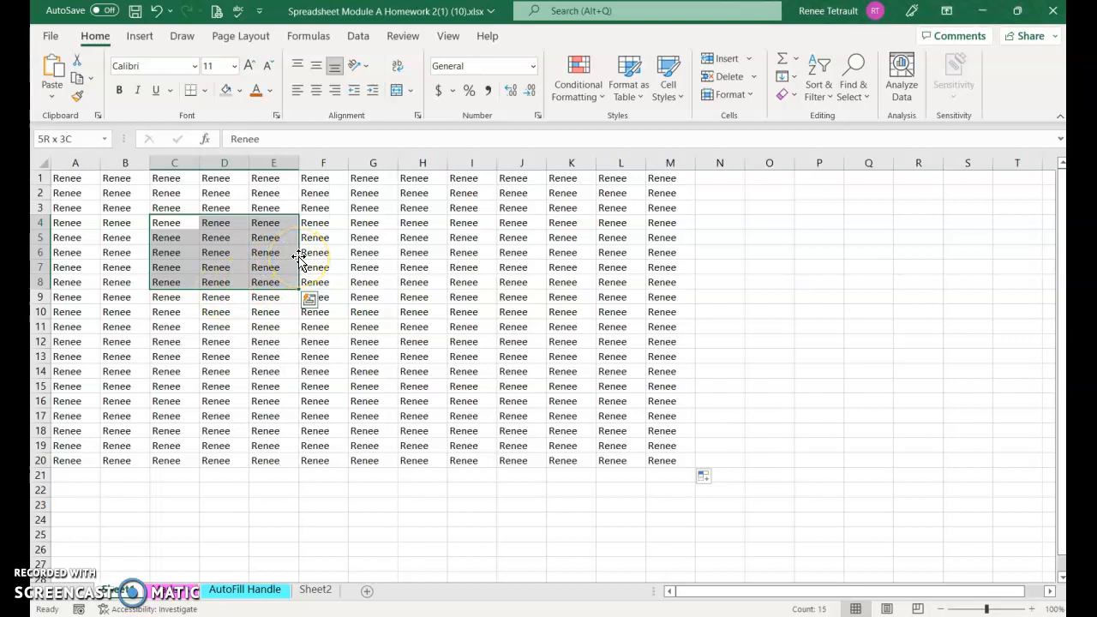
drag(300, 260, 924, 288)
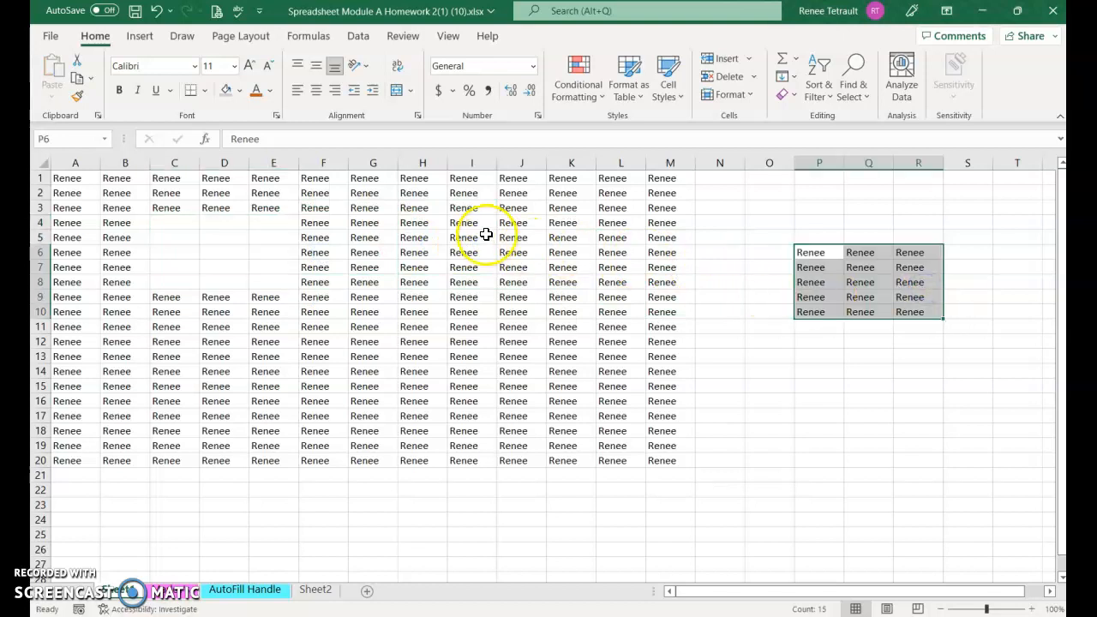
drag(473, 222, 553, 286)
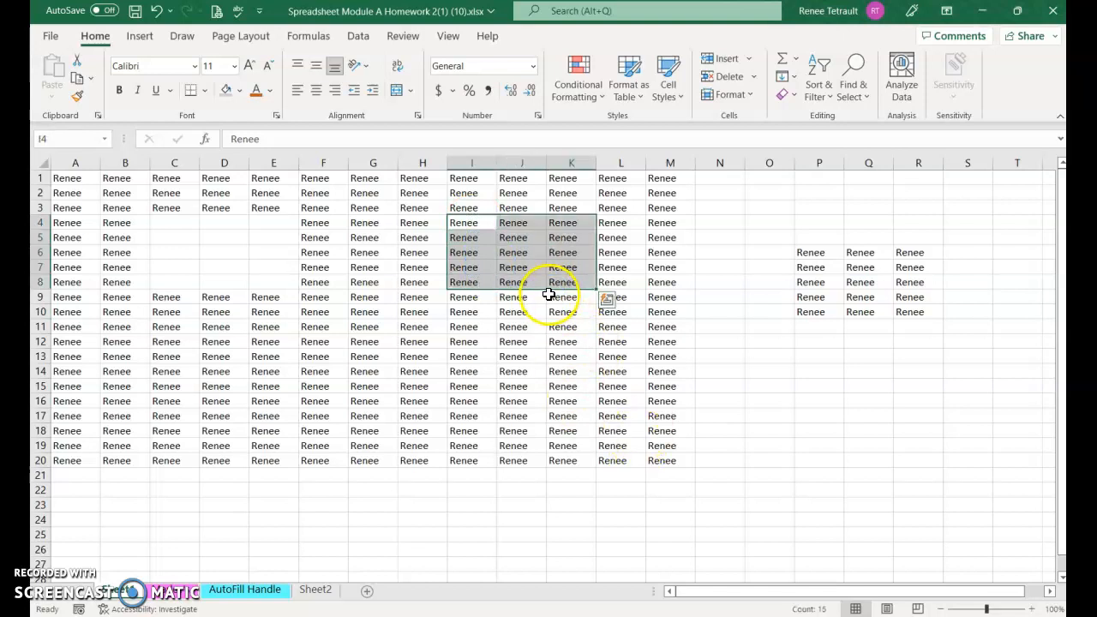
drag(538, 292, 1037, 310)
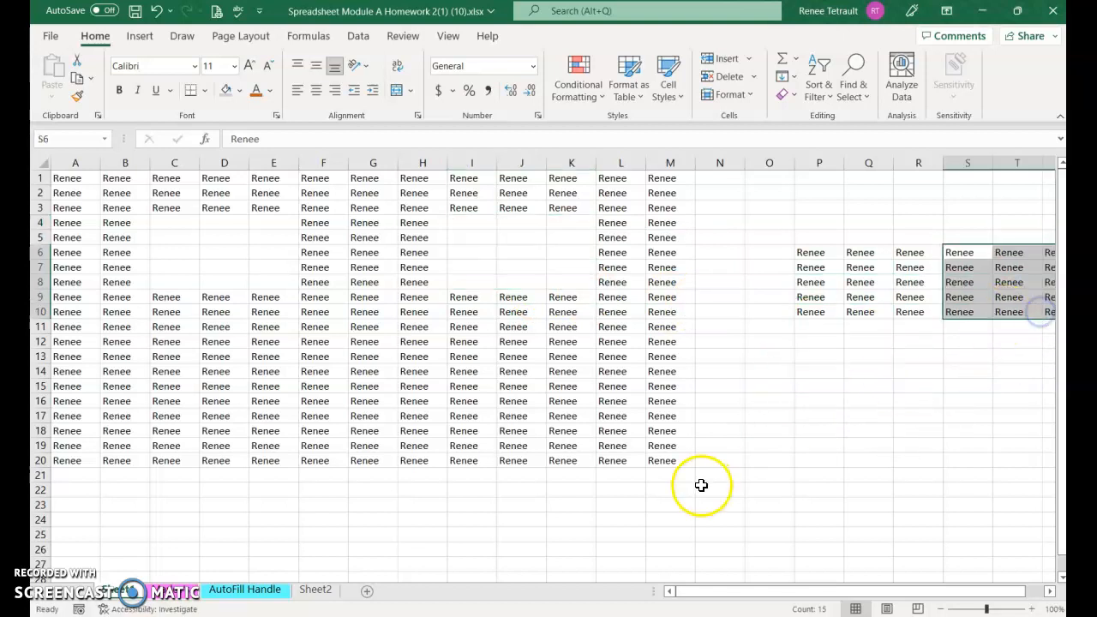
click(715, 474)
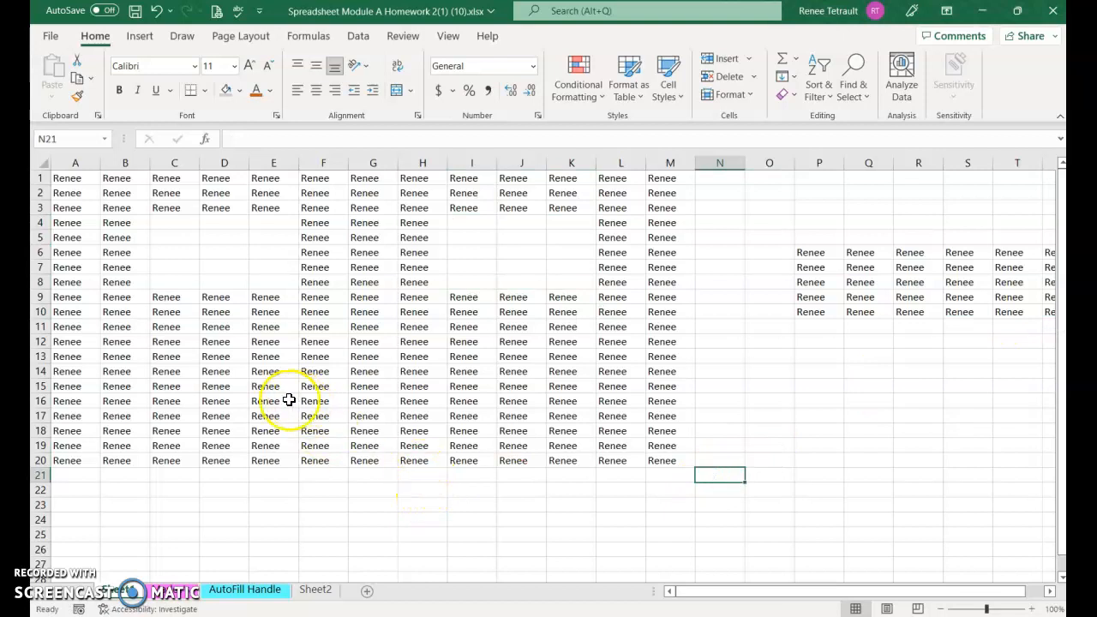
Move the cell block E15:I17 so that it occupies P16:T18
drag(265, 390, 473, 424)
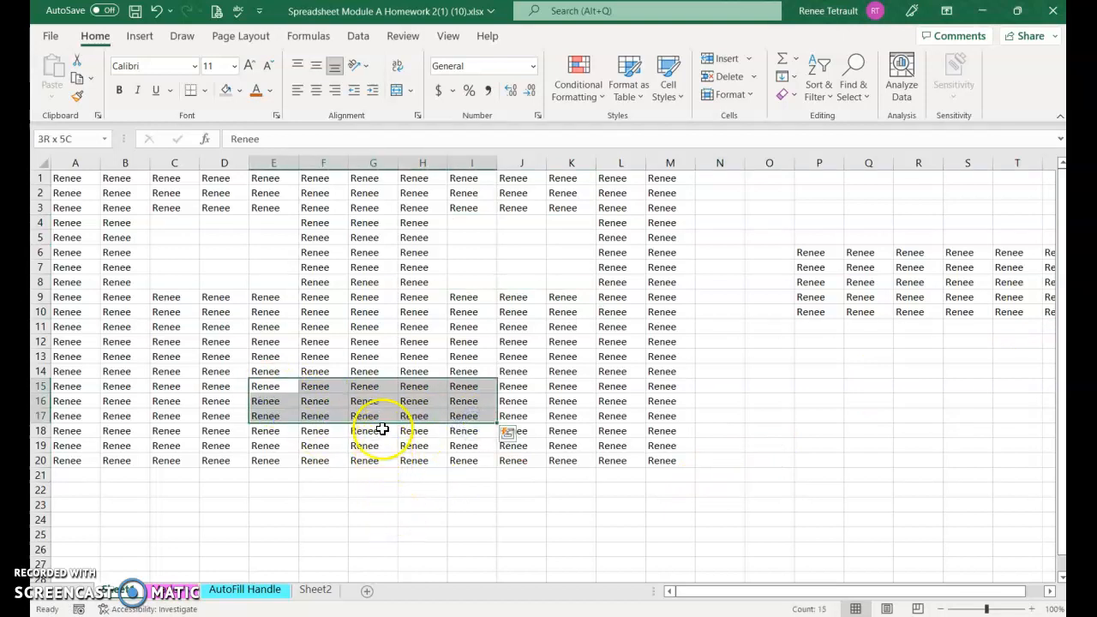
drag(384, 426, 939, 432)
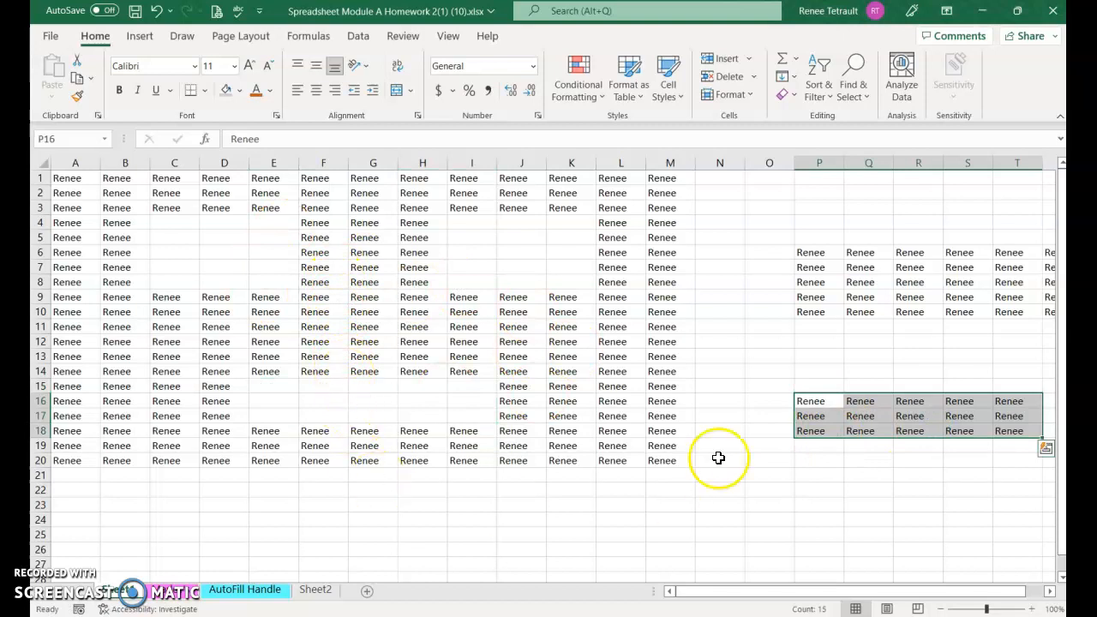
click(797, 416)
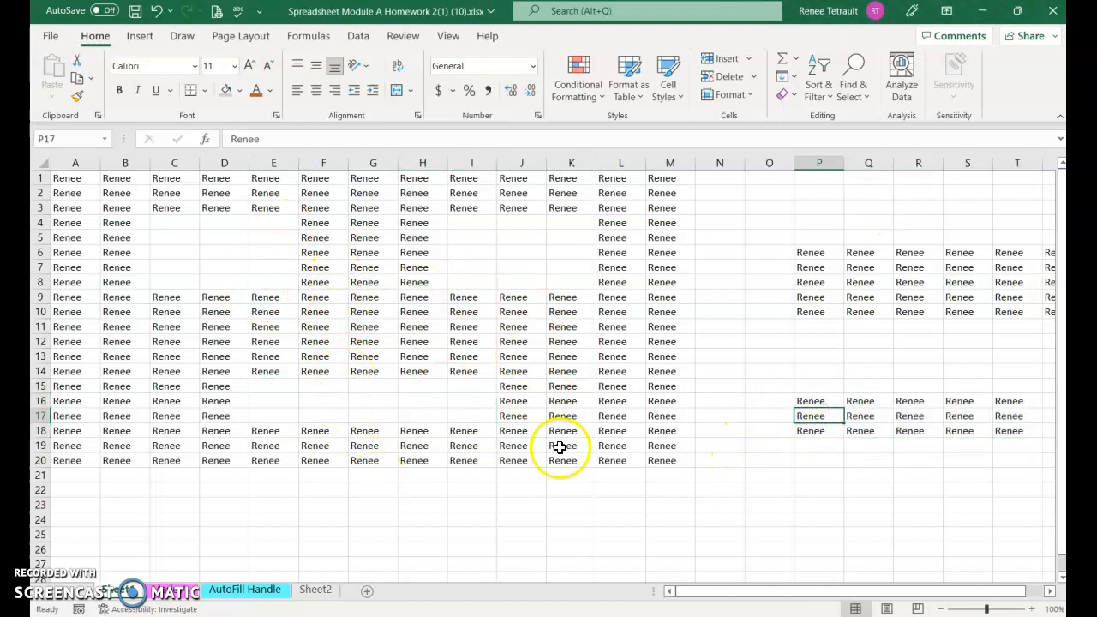
Autofill the name in cell P18 in several directions to cover the range O3:R25
click(810, 431)
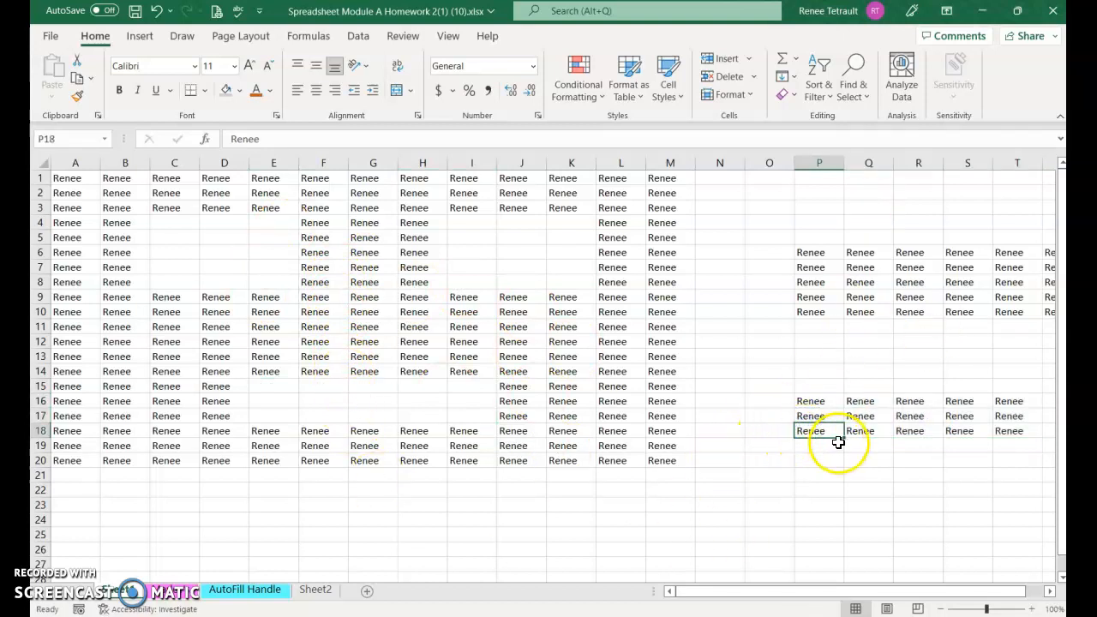
drag(843, 439, 974, 199)
drag(944, 544, 752, 540)
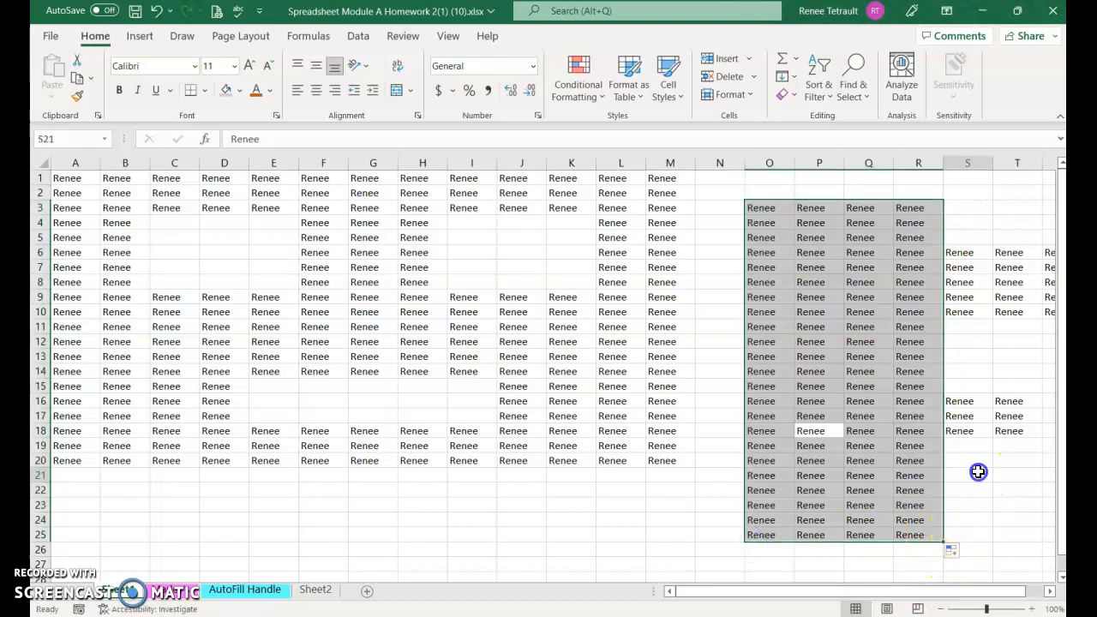
click(979, 471)
Autofill the name from cell S16 upward through S13
click(969, 403)
drag(992, 408, 1001, 346)
click(972, 489)
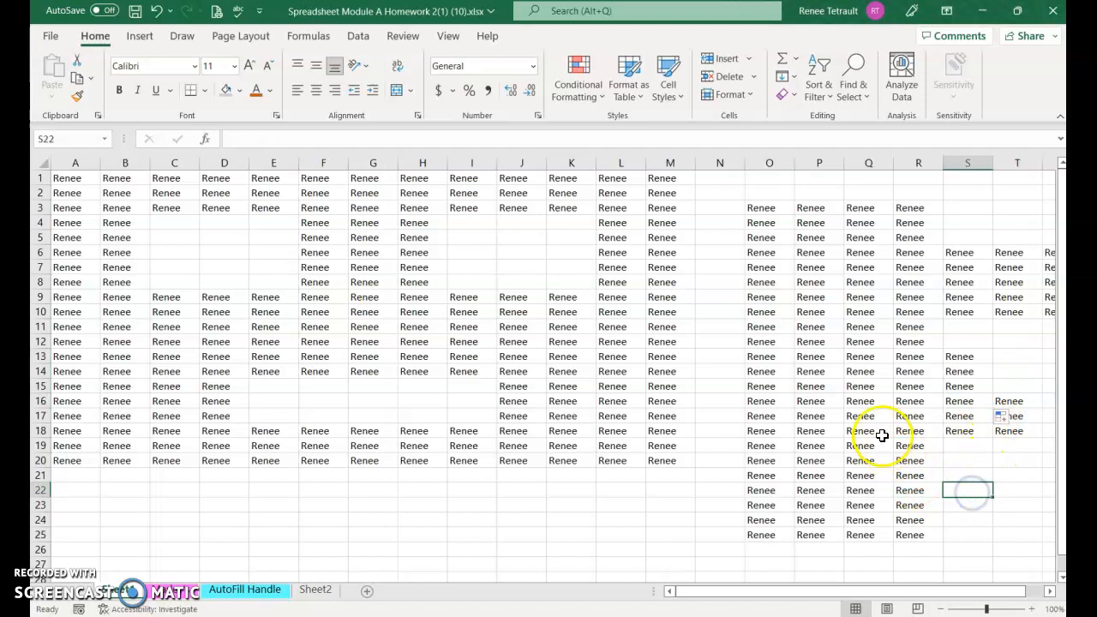
Color the text in S16:T18 orange and place a copy of that block at L24:M26
drag(968, 402, 1006, 431)
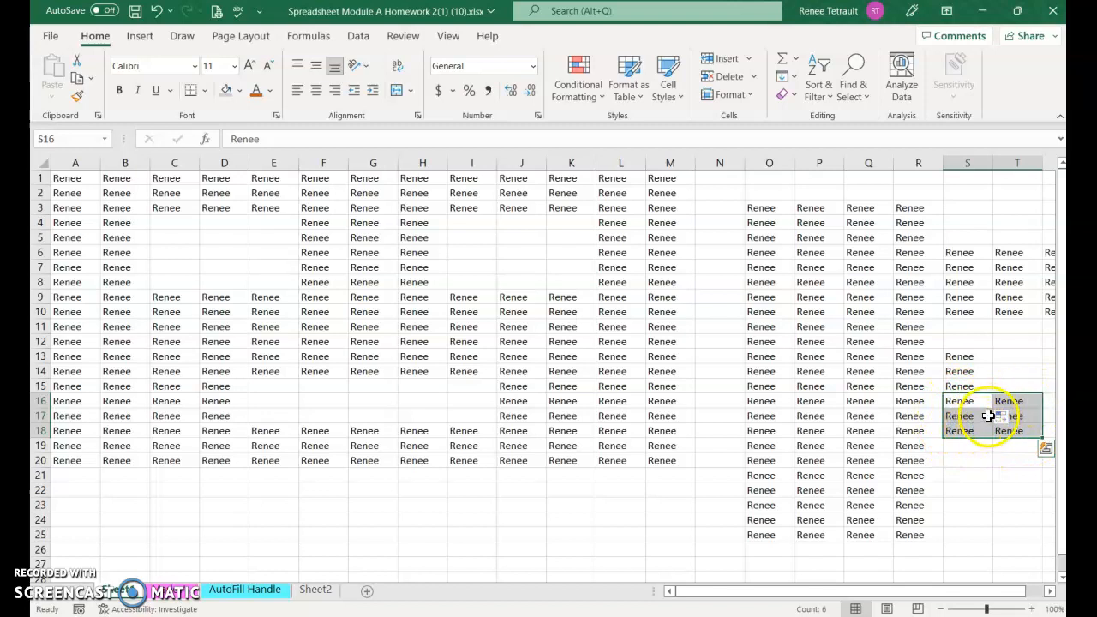
click(257, 91)
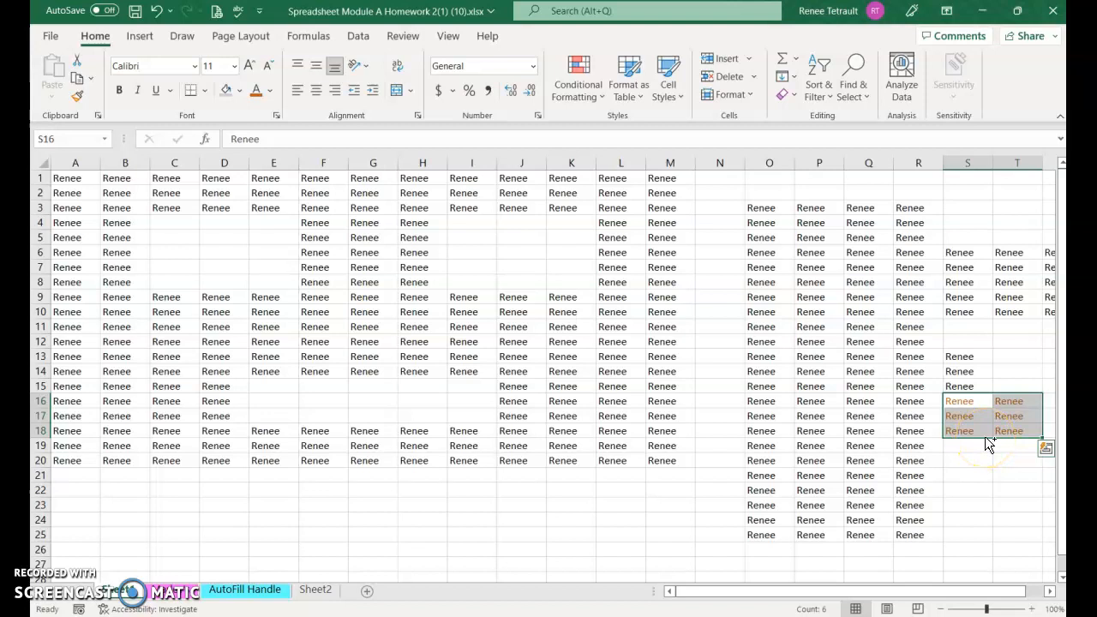
drag(987, 439, 620, 555)
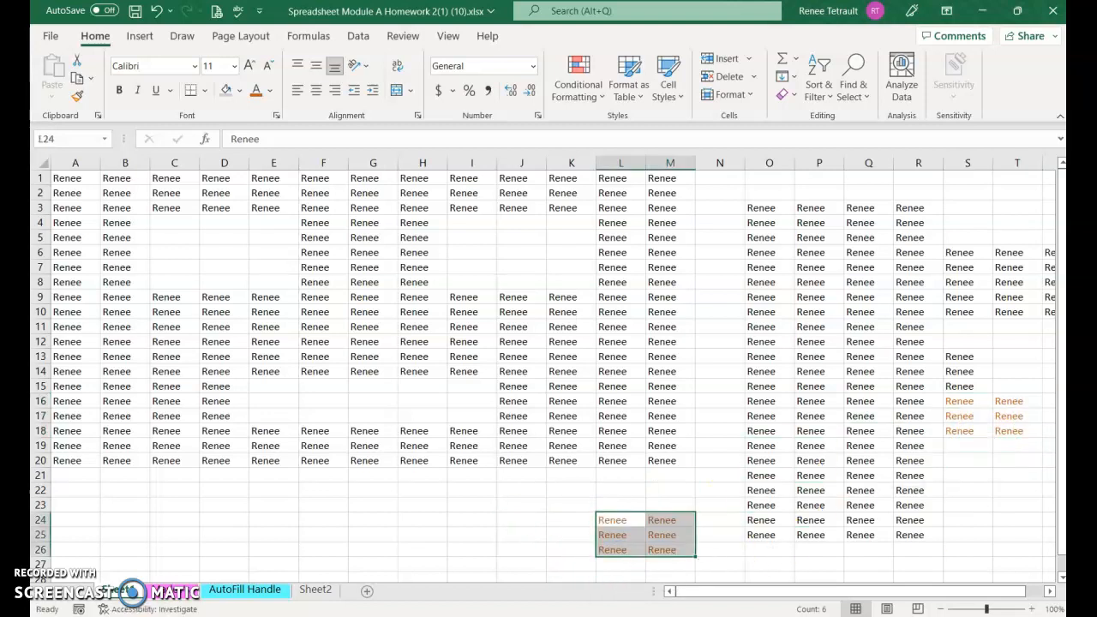
click(971, 435)
click(635, 534)
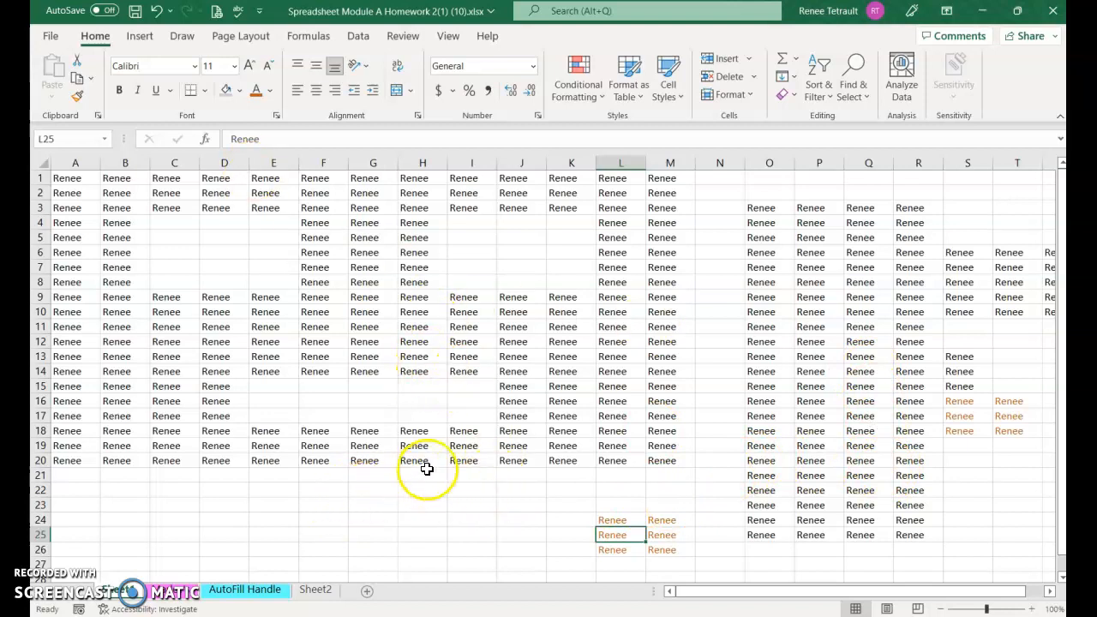
On the fruit basket sales sheet, fill B7:B10 with the suppliers Florida Fruit Nation, Jackson Organic Imports, Hawaii Fruit Supply and Florida Fruit Nation
click(174, 591)
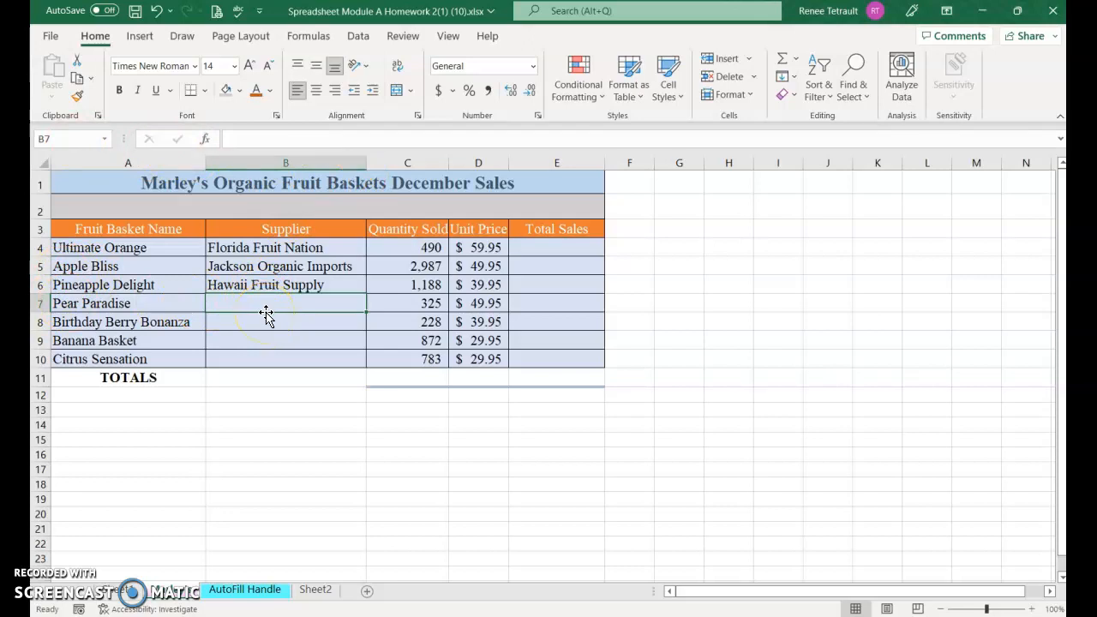
text(florida Fruit Nation)
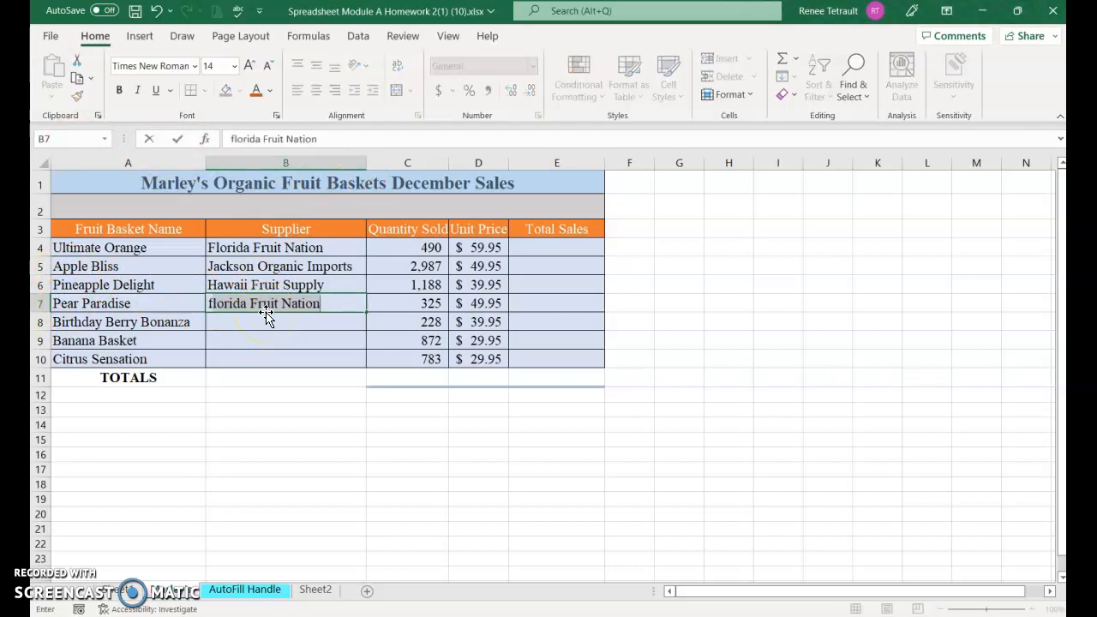
key(Return)
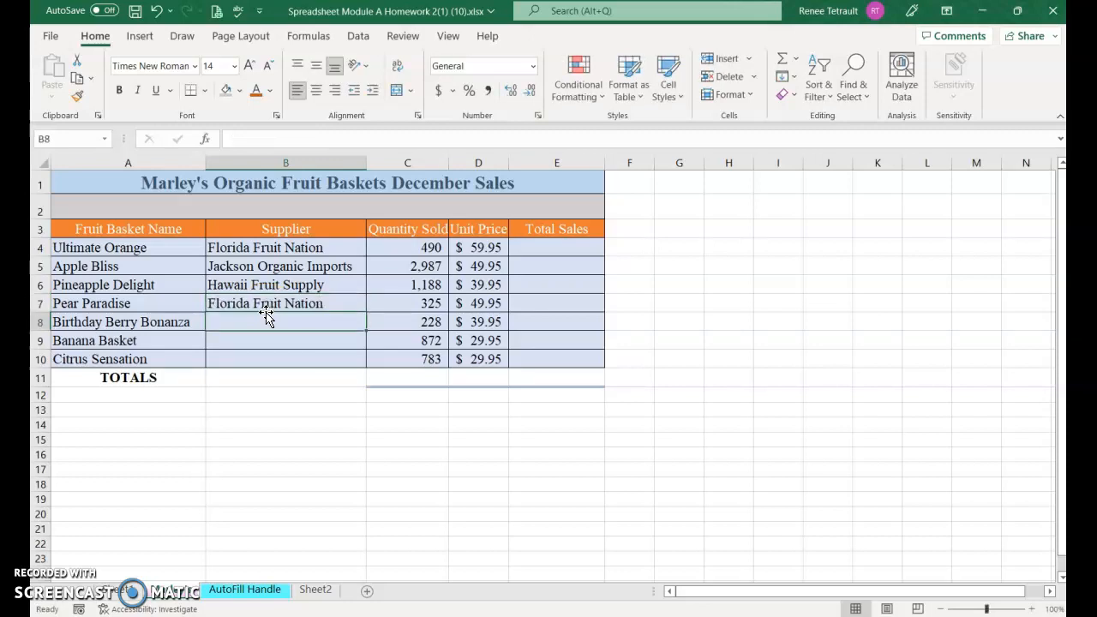
text(jackson Organic Imports)
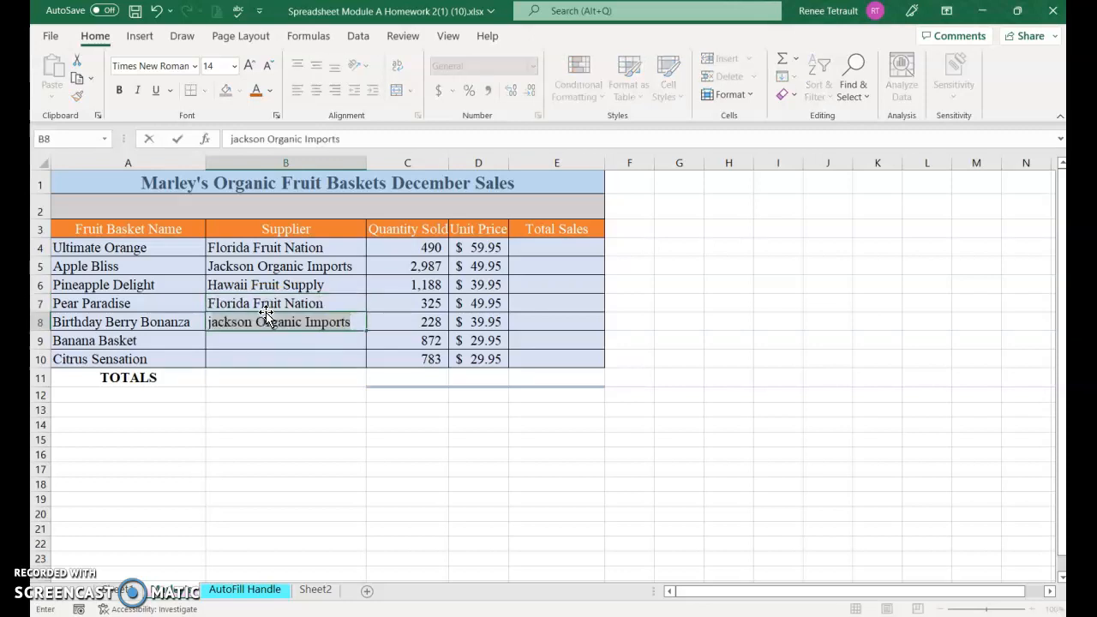
key(Return)
text(hawaii Fruit Supply)
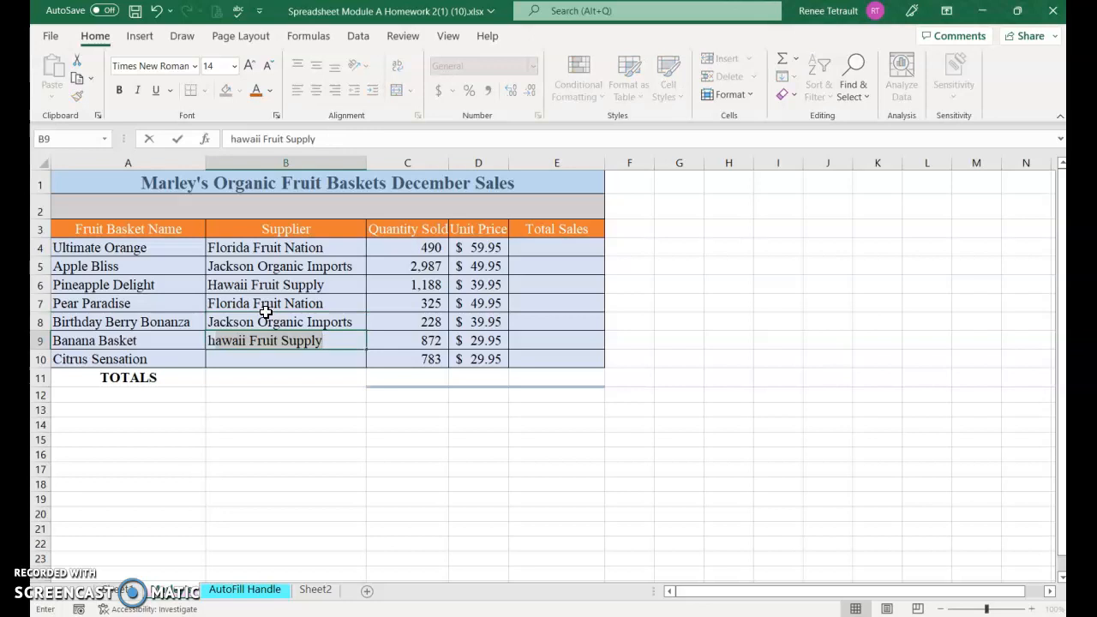
key(Return)
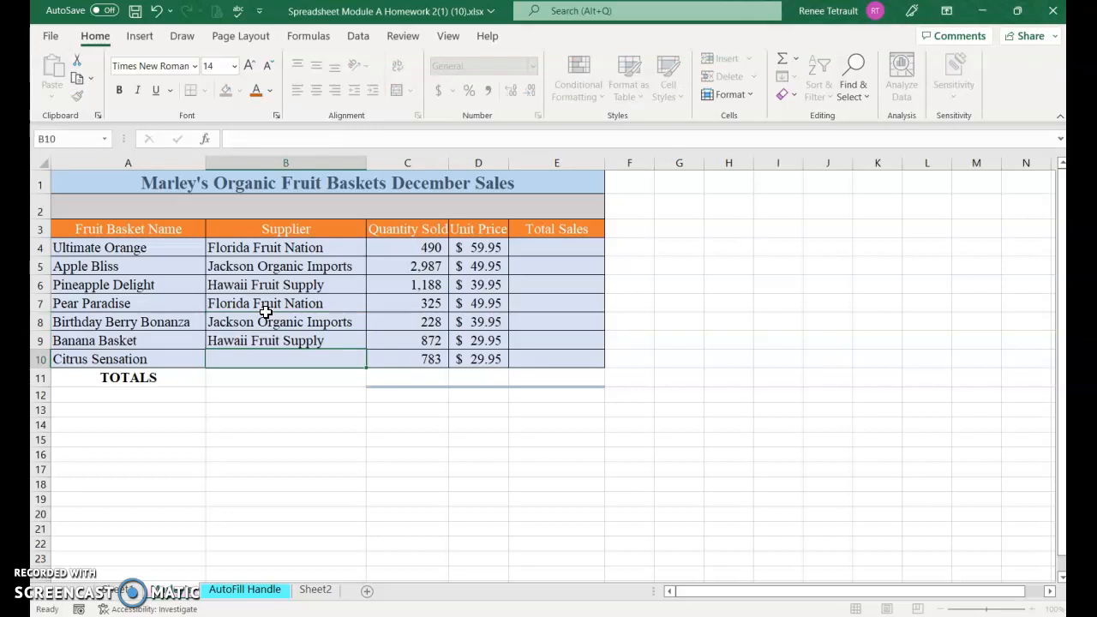
text(florida Fruit Nation)
key(Return)
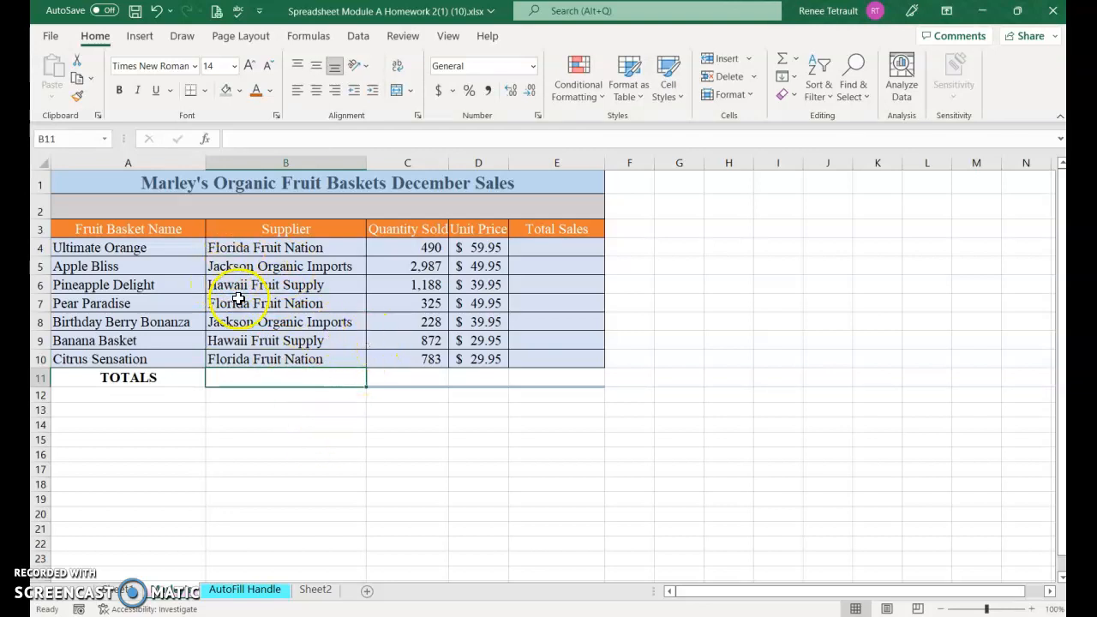
Calculate the Ultimate Orange total sales in E4 with the formula =C4*D4
click(535, 247)
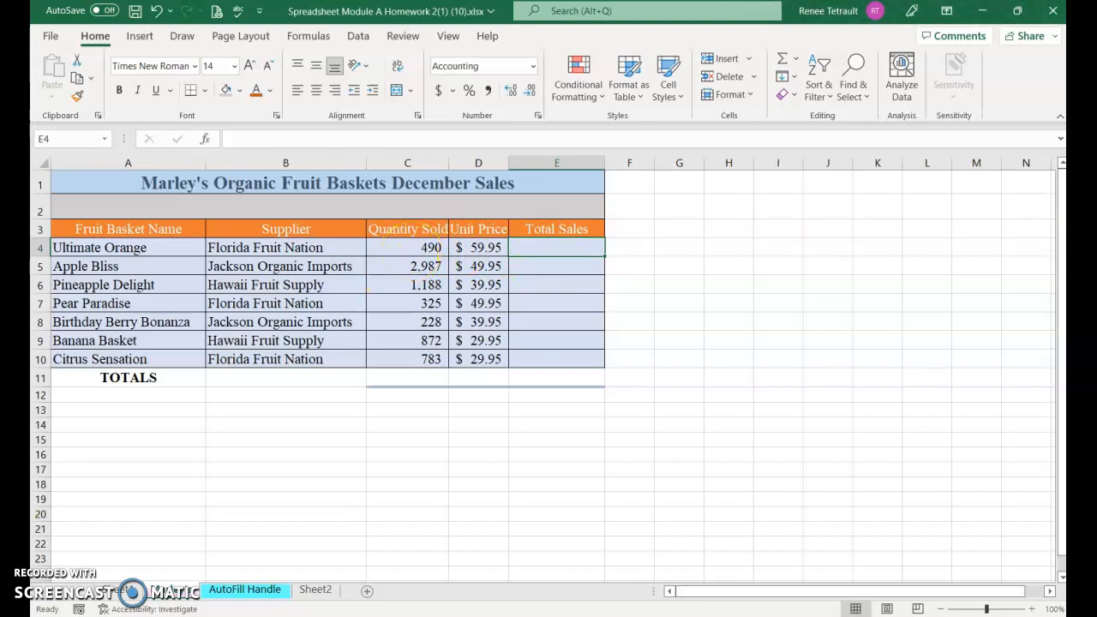
click(547, 252)
click(536, 248)
text(=)
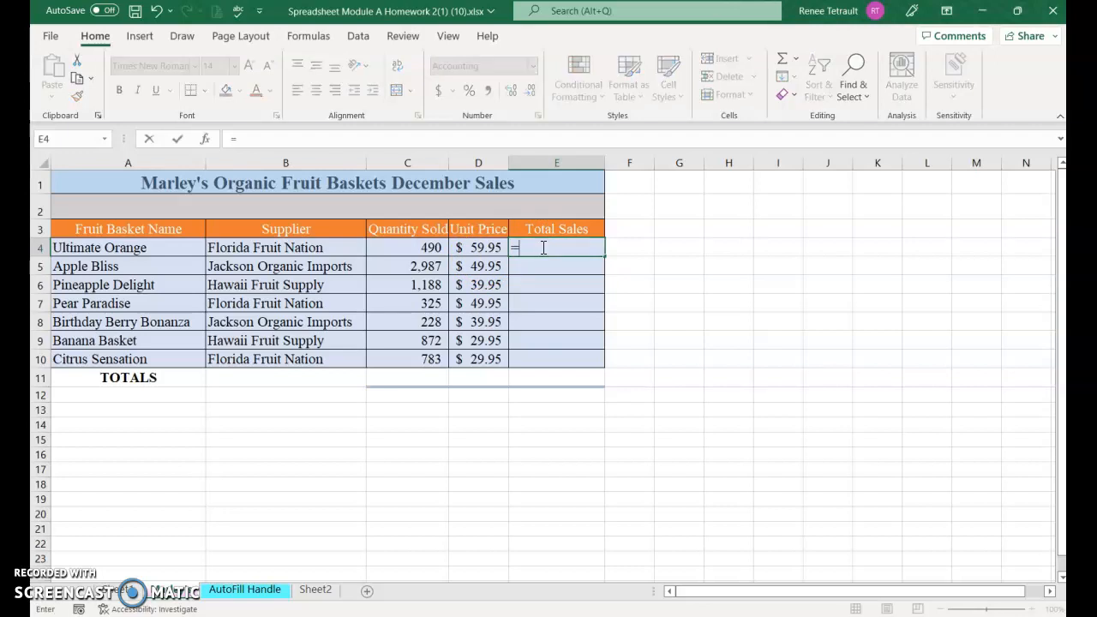
click(416, 248)
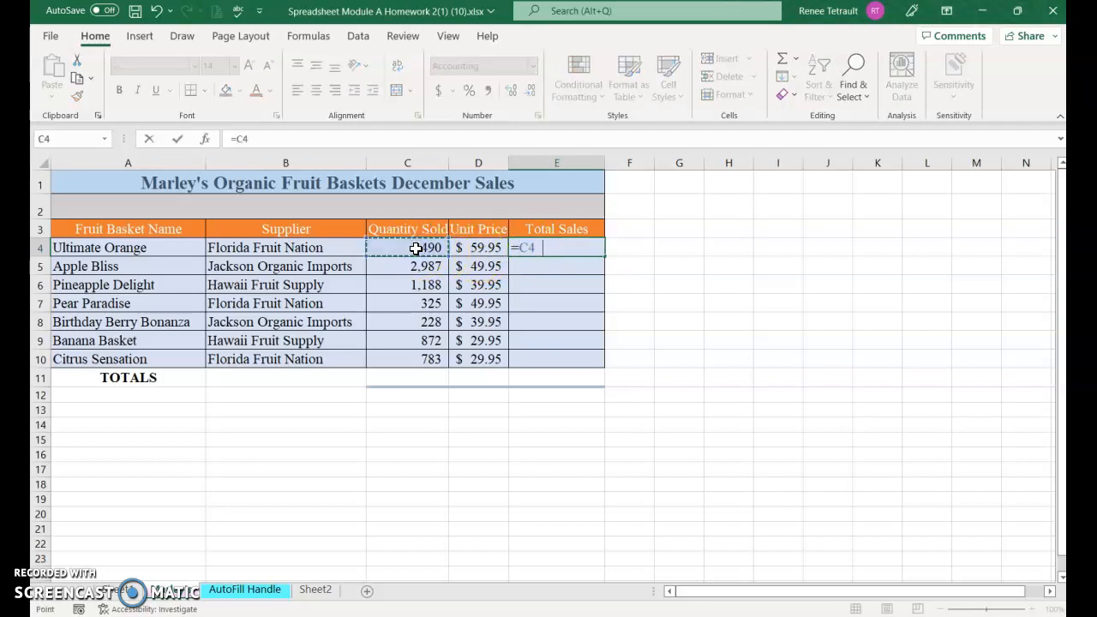
click(494, 247)
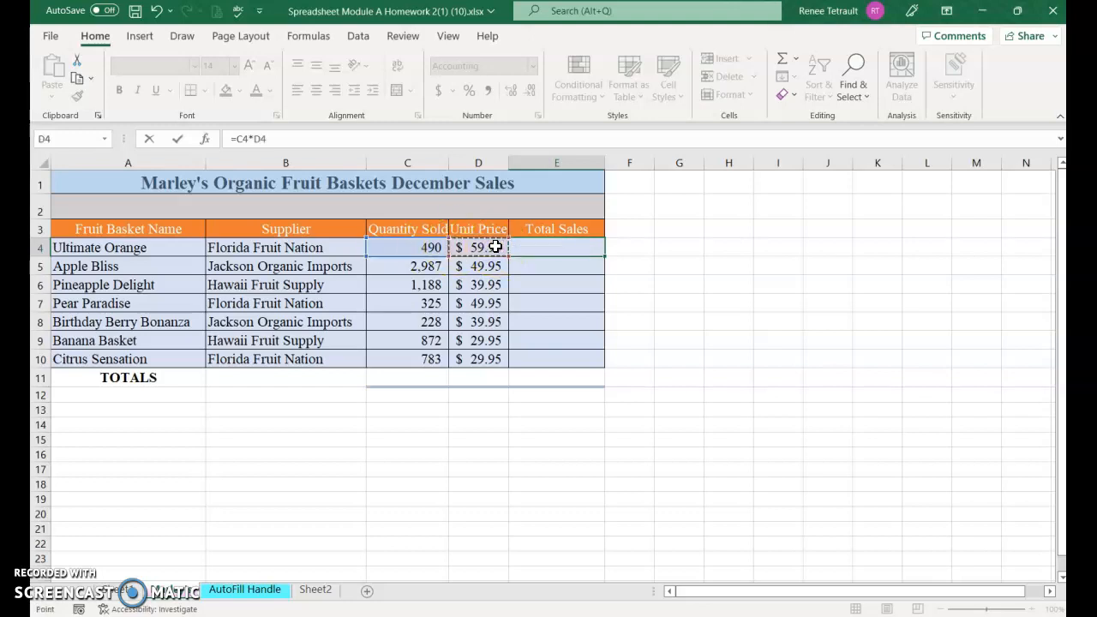
key(Return)
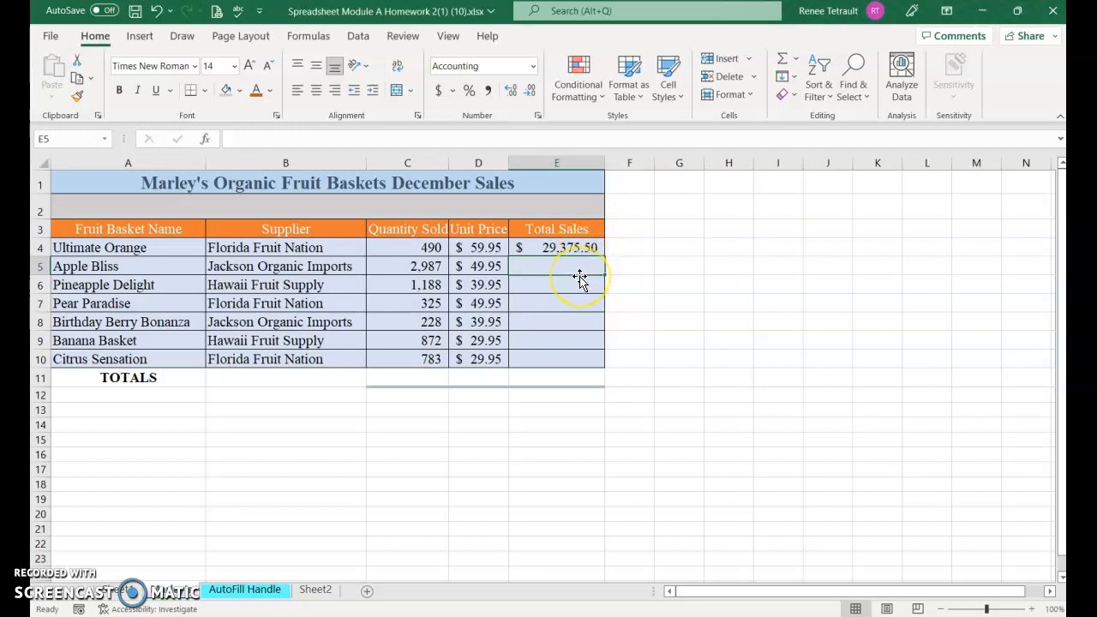
Calculate the Apple Bliss total sales in E5 with the formula =C5*D5
text(=)
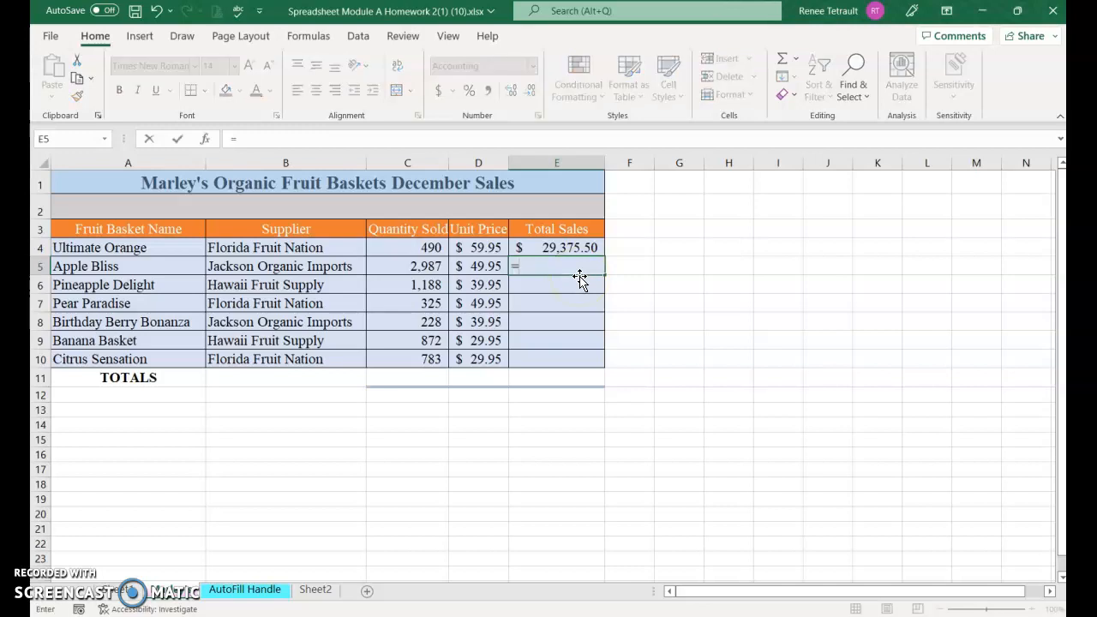
click(400, 266)
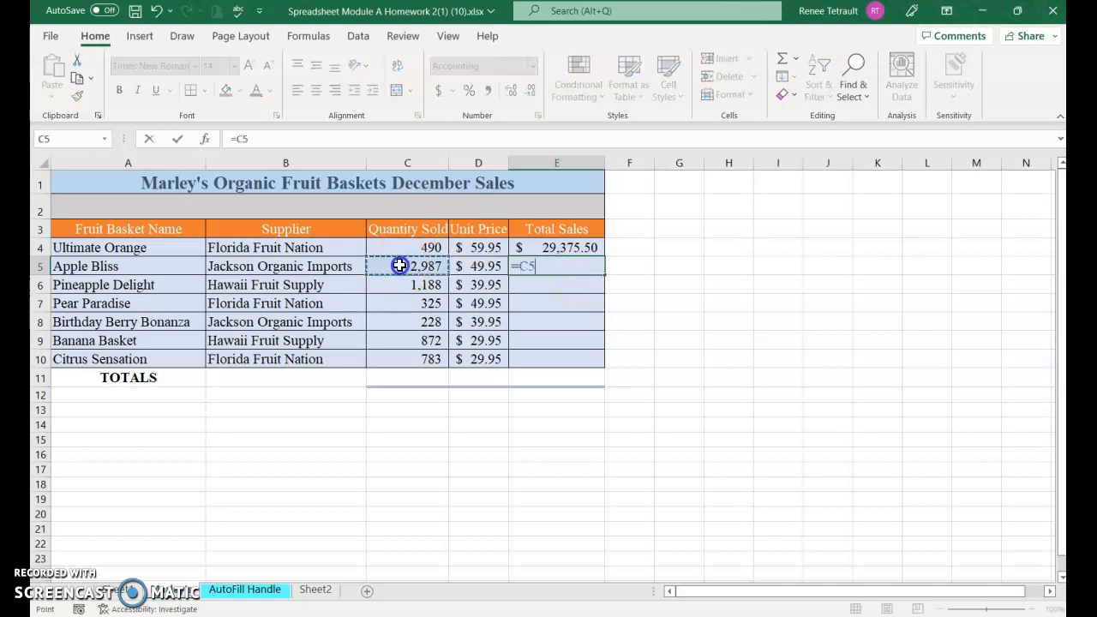
text(*)
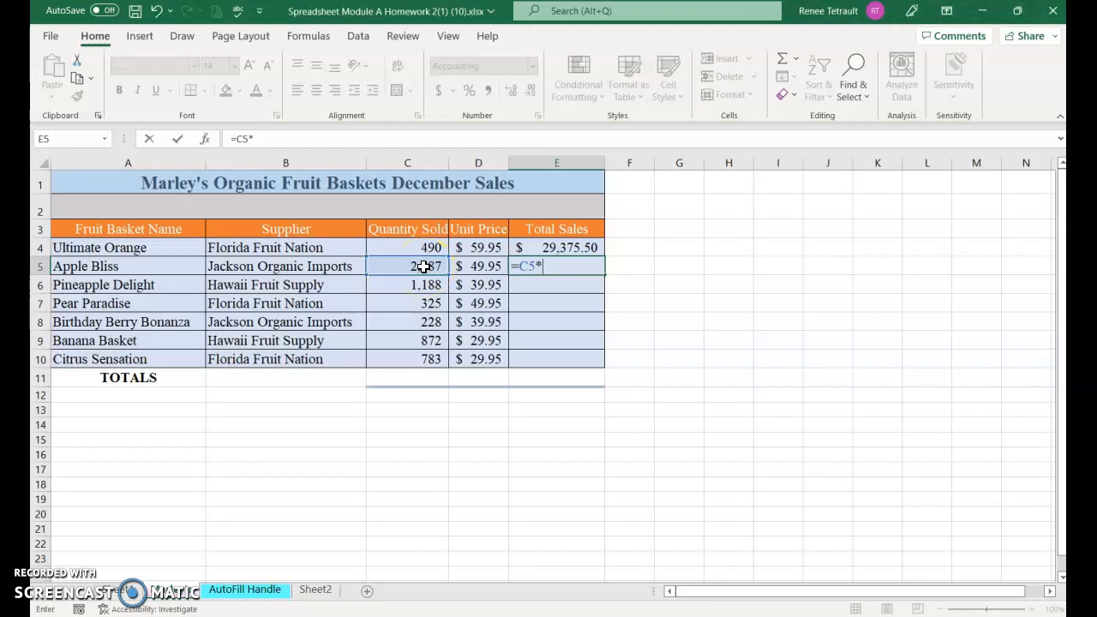
click(486, 271)
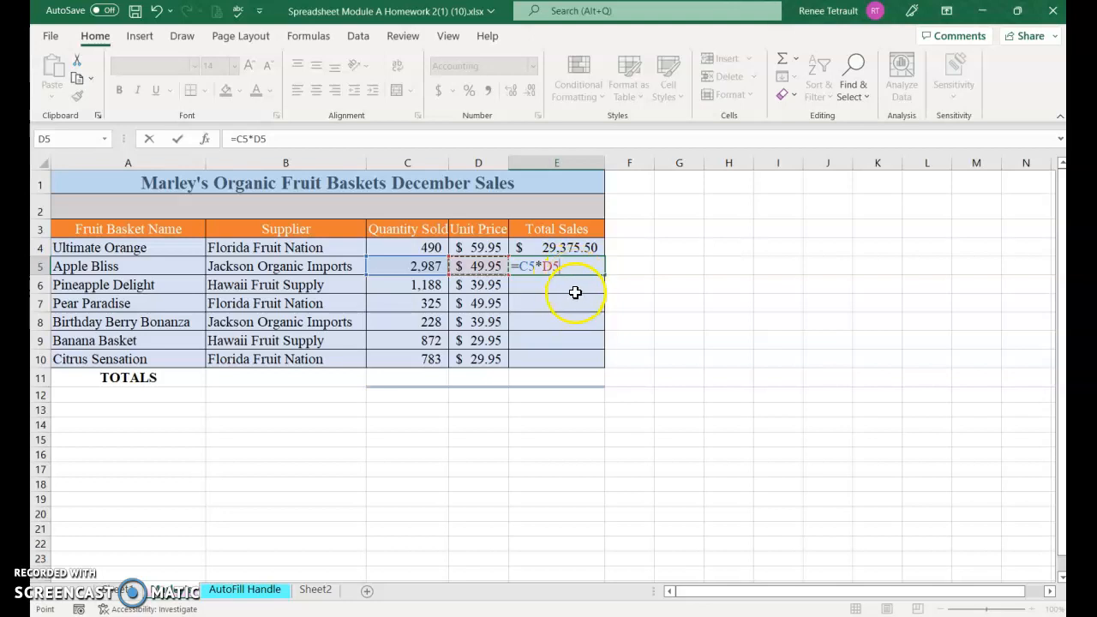
click(177, 146)
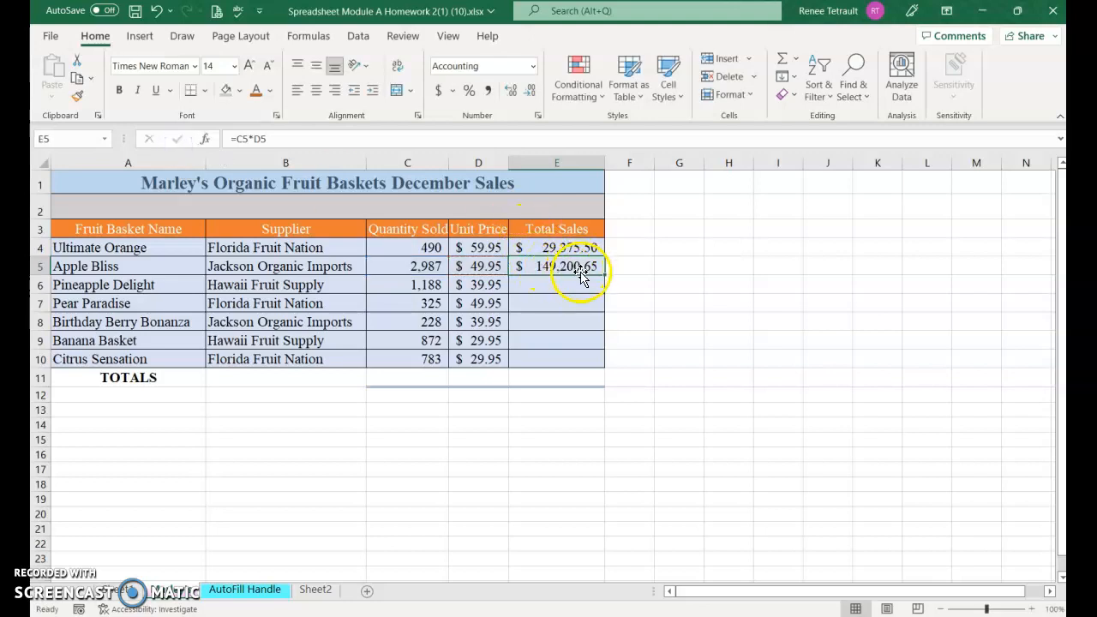
Autofill the total sales formula from E5 down through E10
click(589, 289)
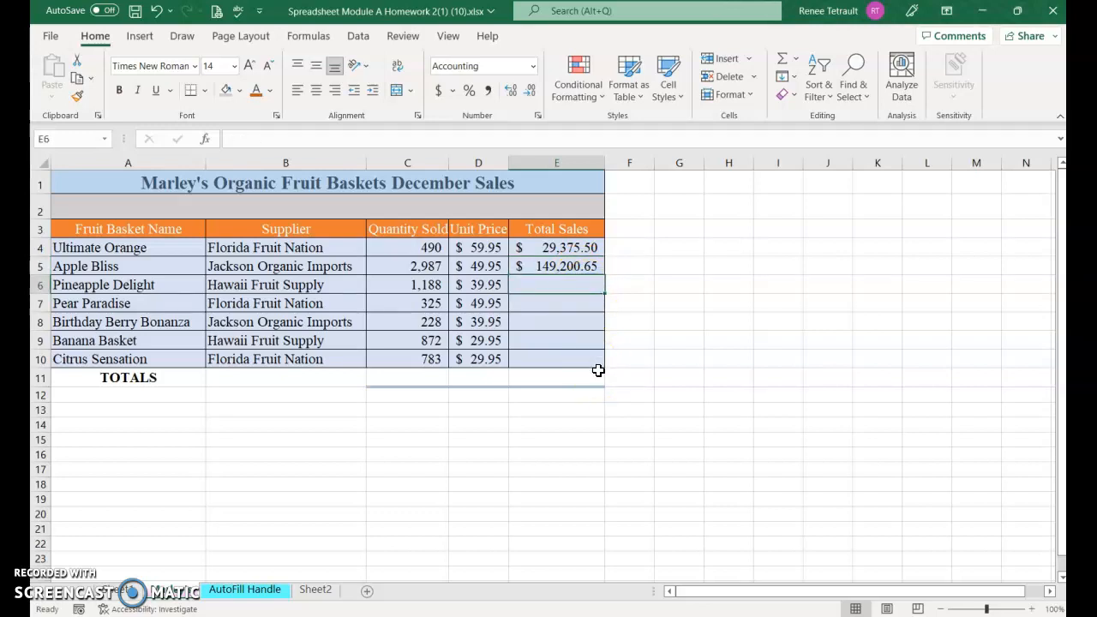
click(579, 266)
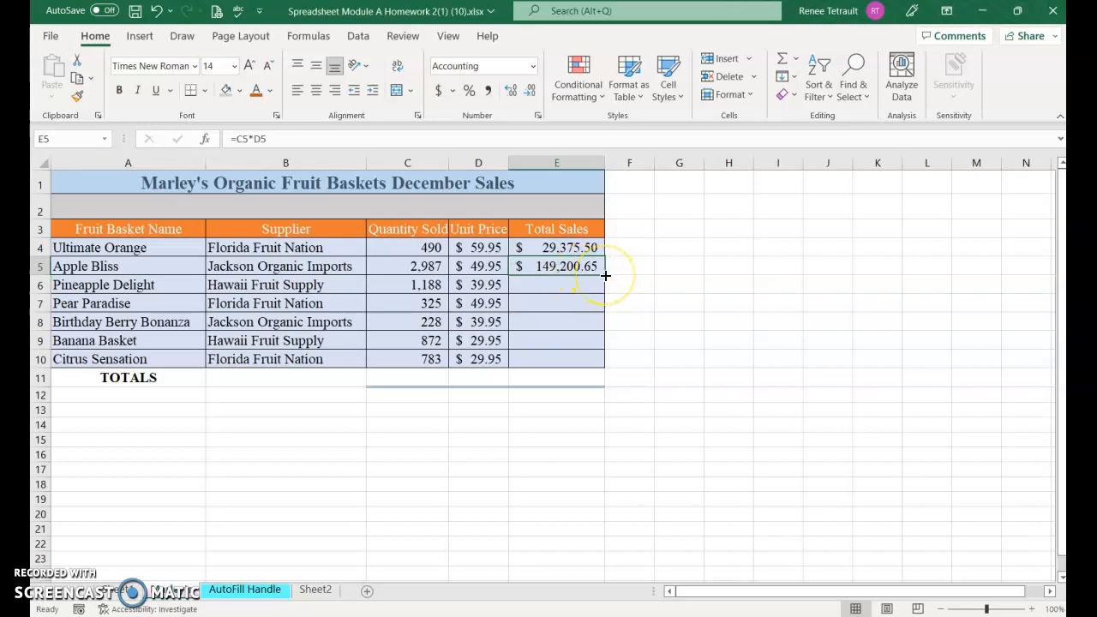
drag(606, 275, 607, 361)
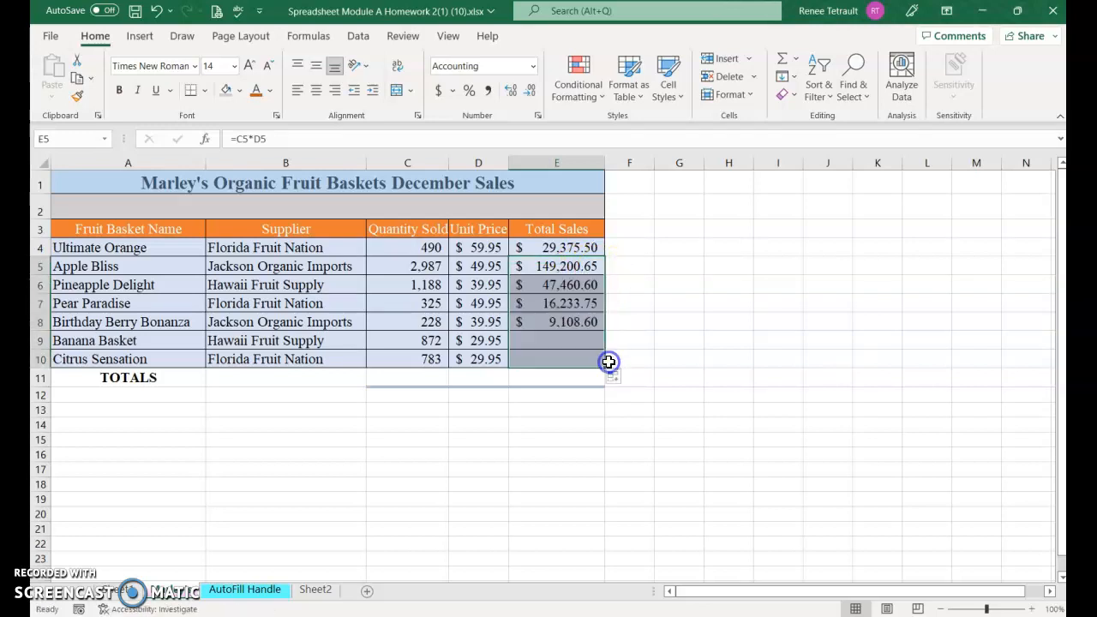
Examine the Total Sales formulas cell by cell from E4 down through E10
click(560, 247)
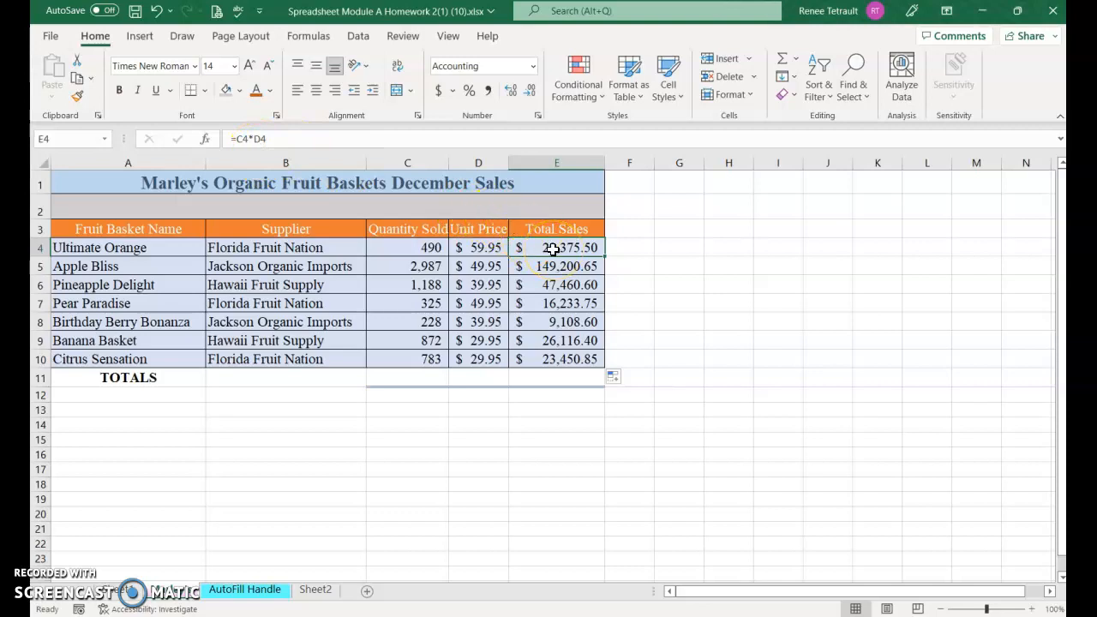
key(Down)
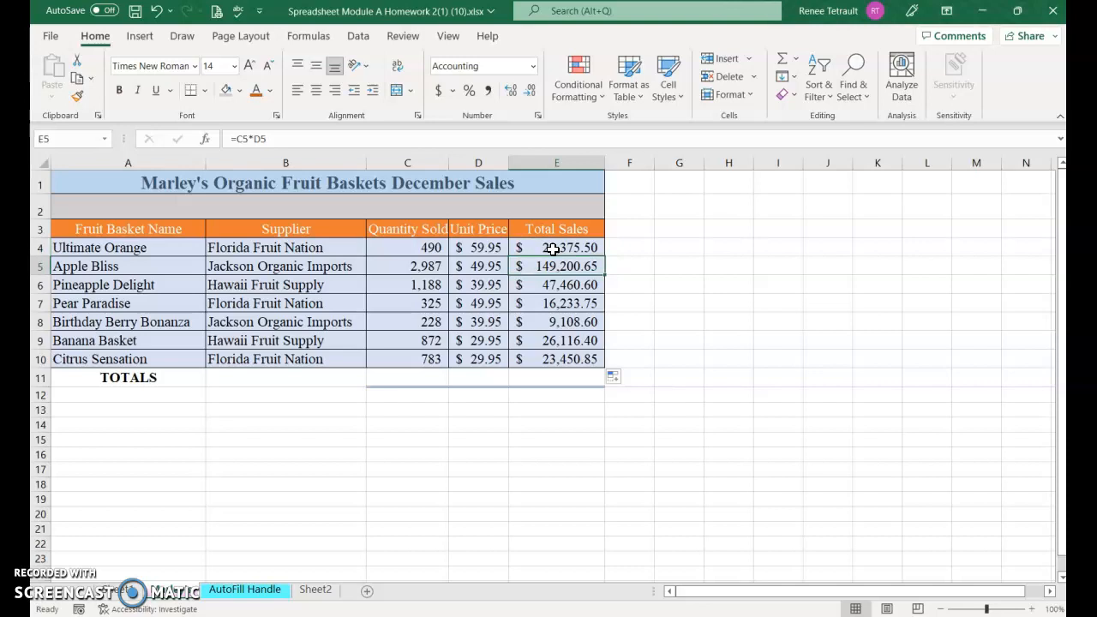
key(Down)
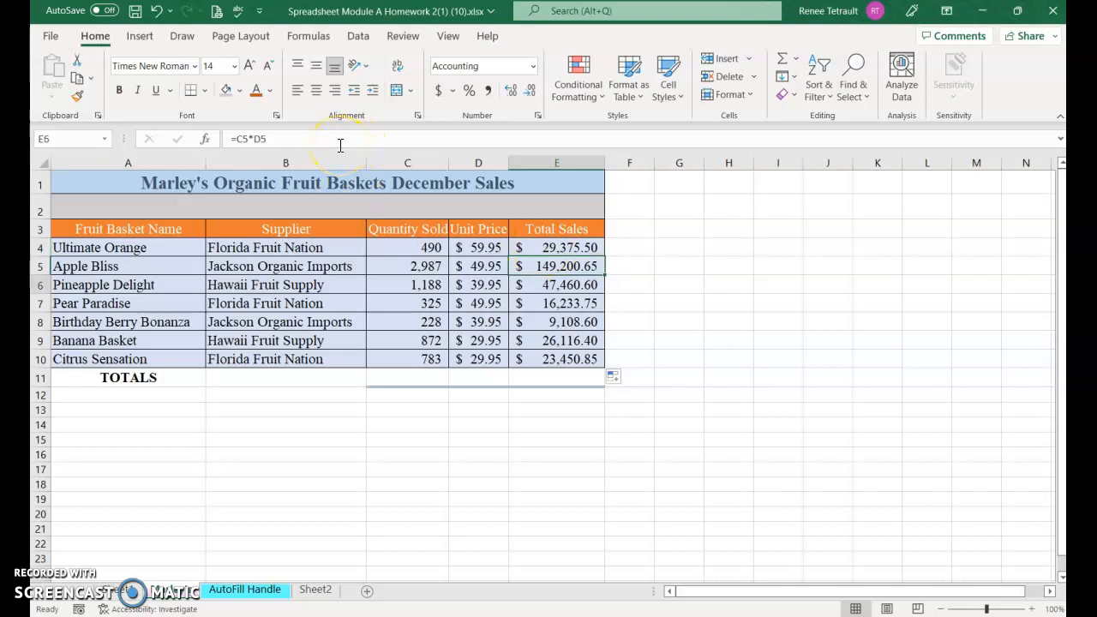
key(Down)
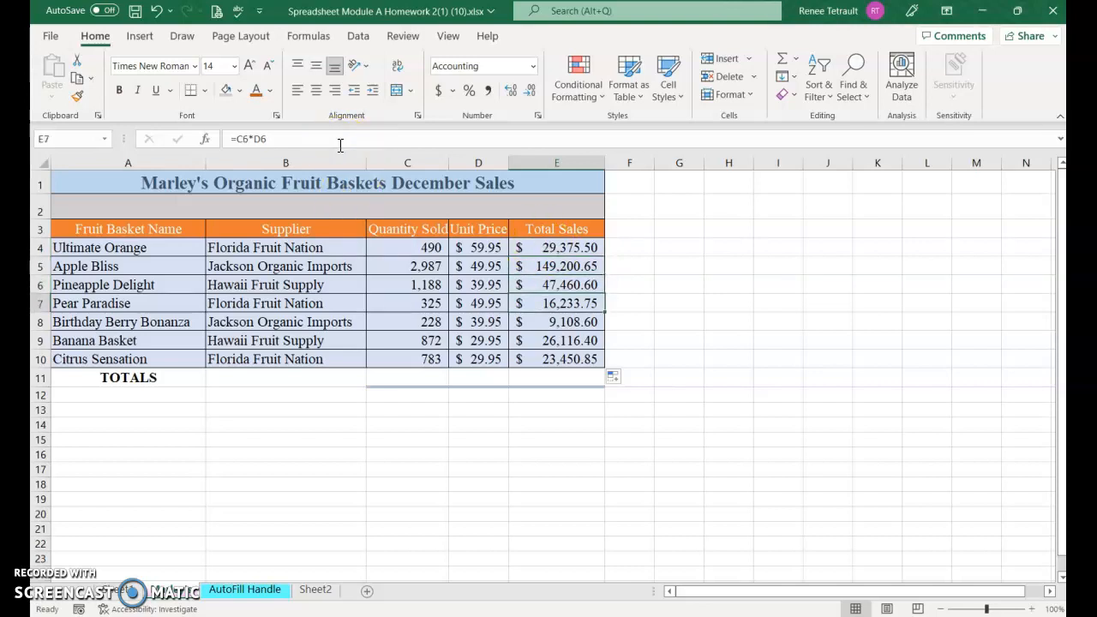
key(Down)
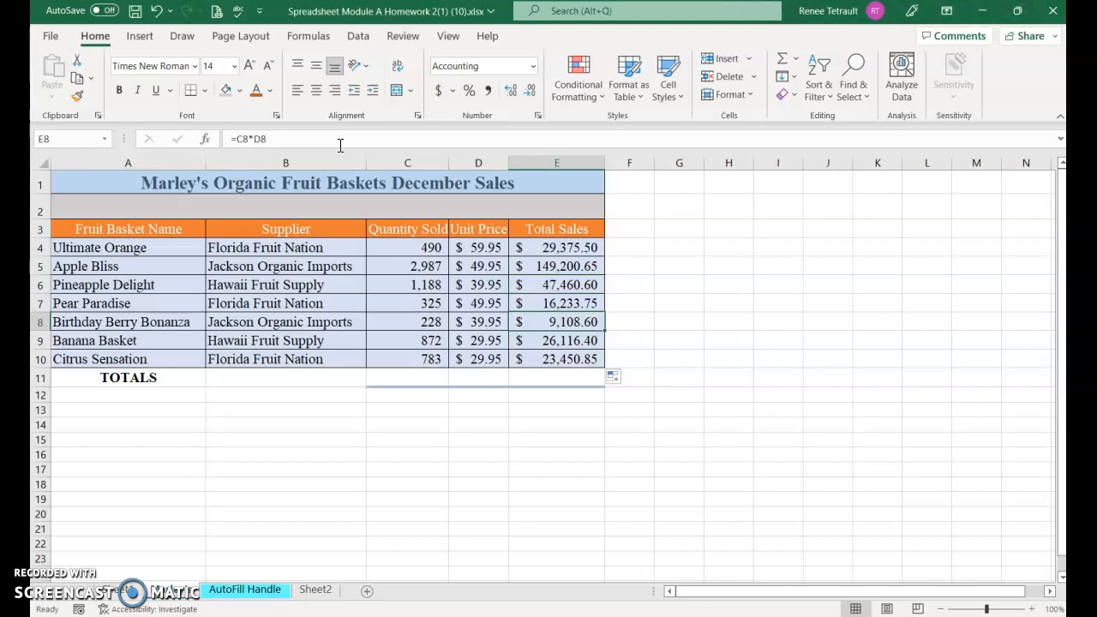
key(Down)
key(Down)
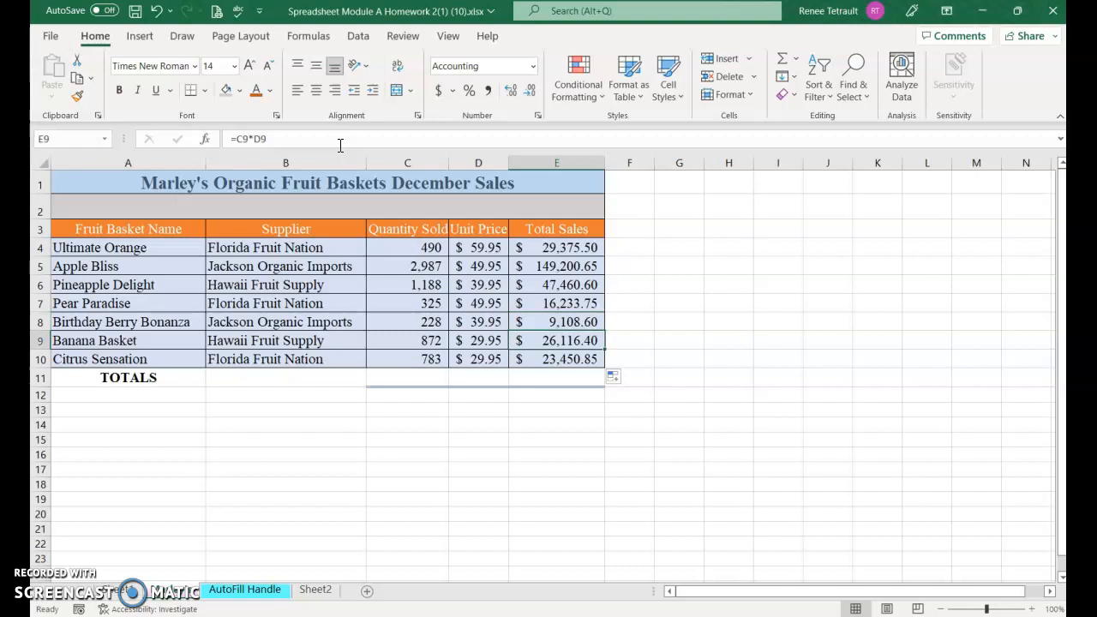
key(Down)
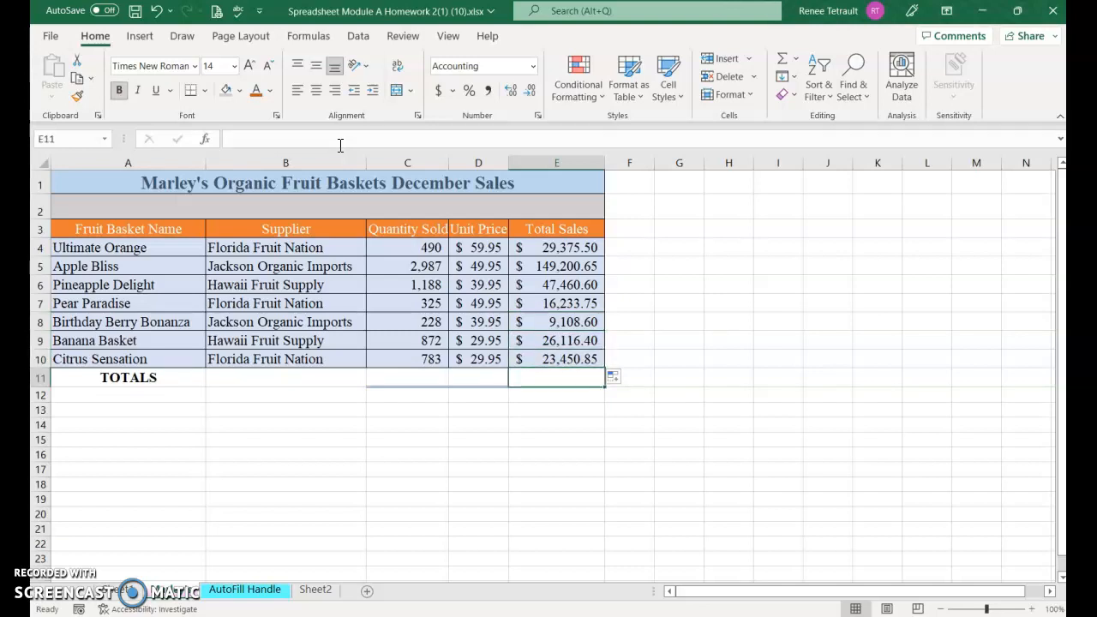
Add AutoSum totals on the TOTALS row, with =SUM(E4:E10) in E11 and =SUM(C4:C10) in C11
click(782, 66)
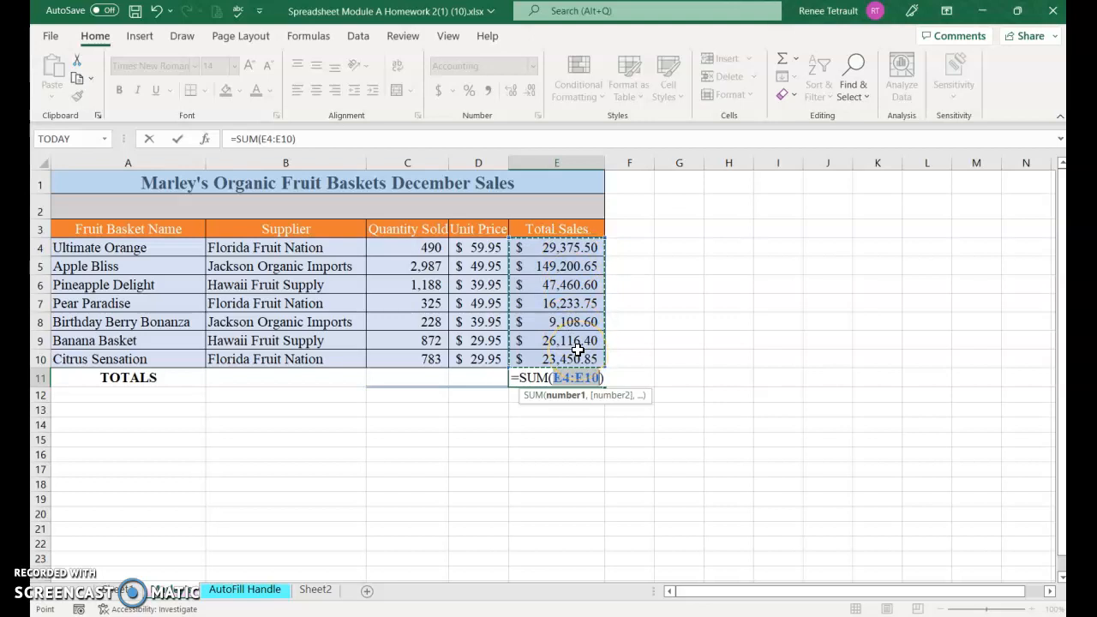
key(Return)
click(423, 376)
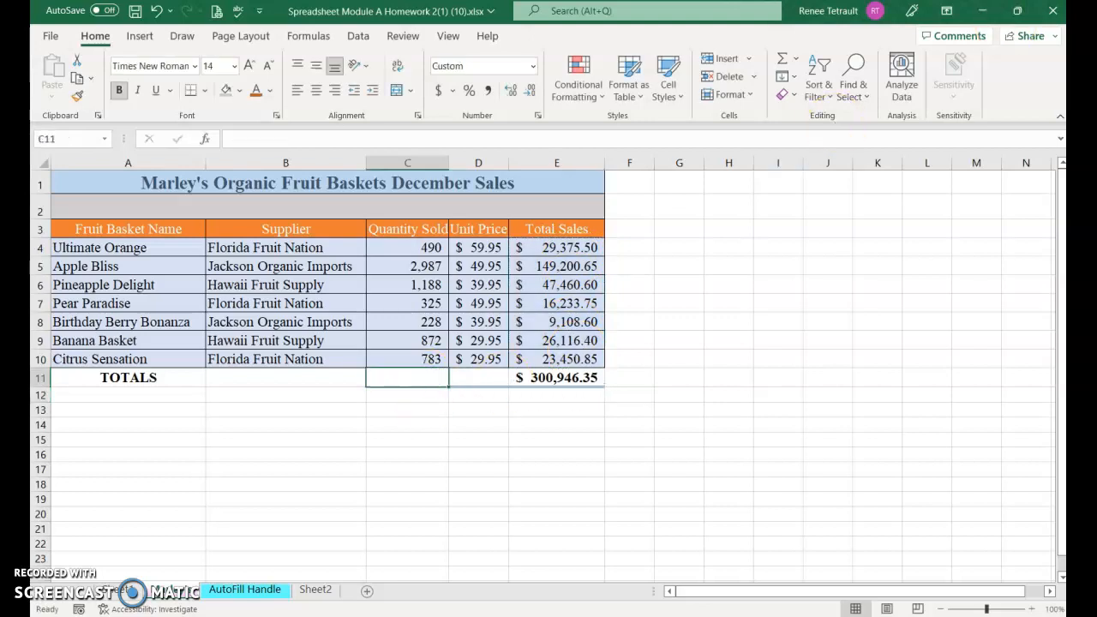
click(782, 62)
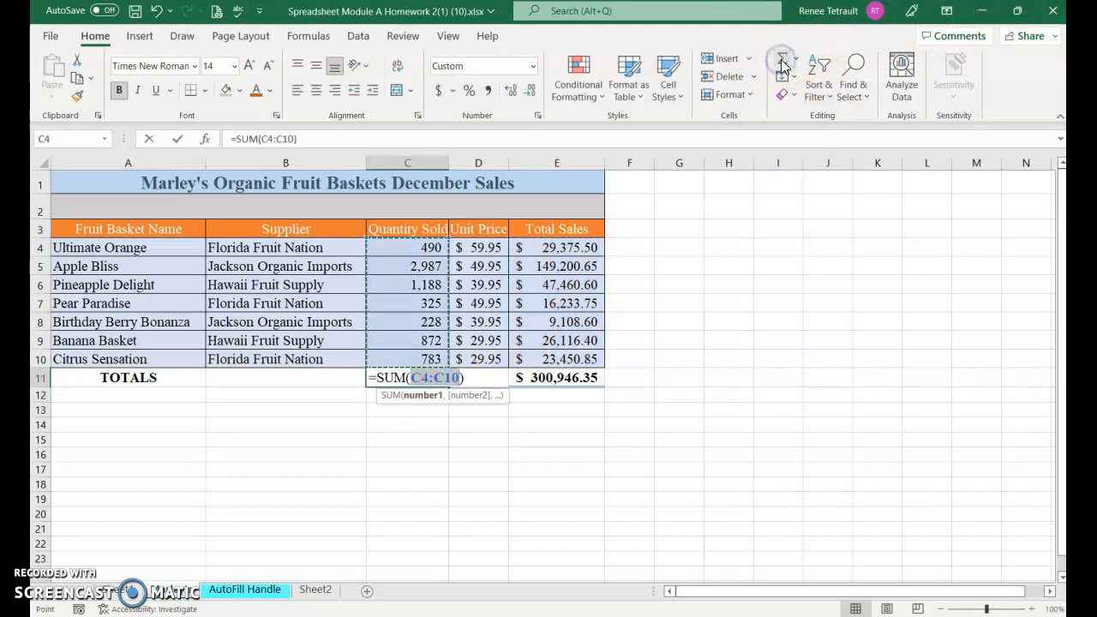
key(Return)
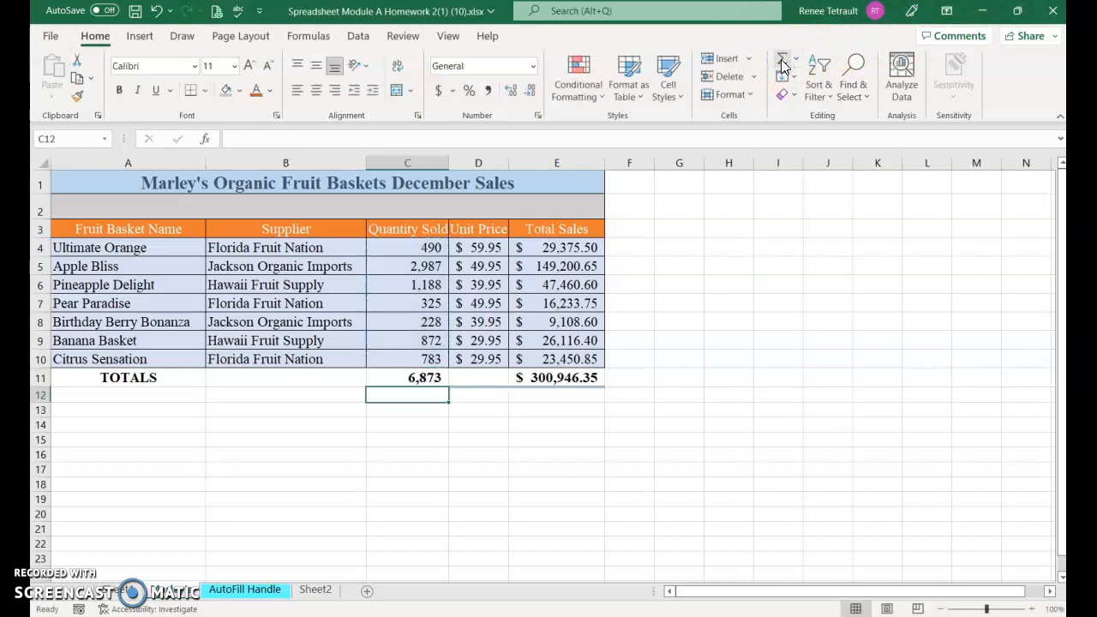
click(470, 377)
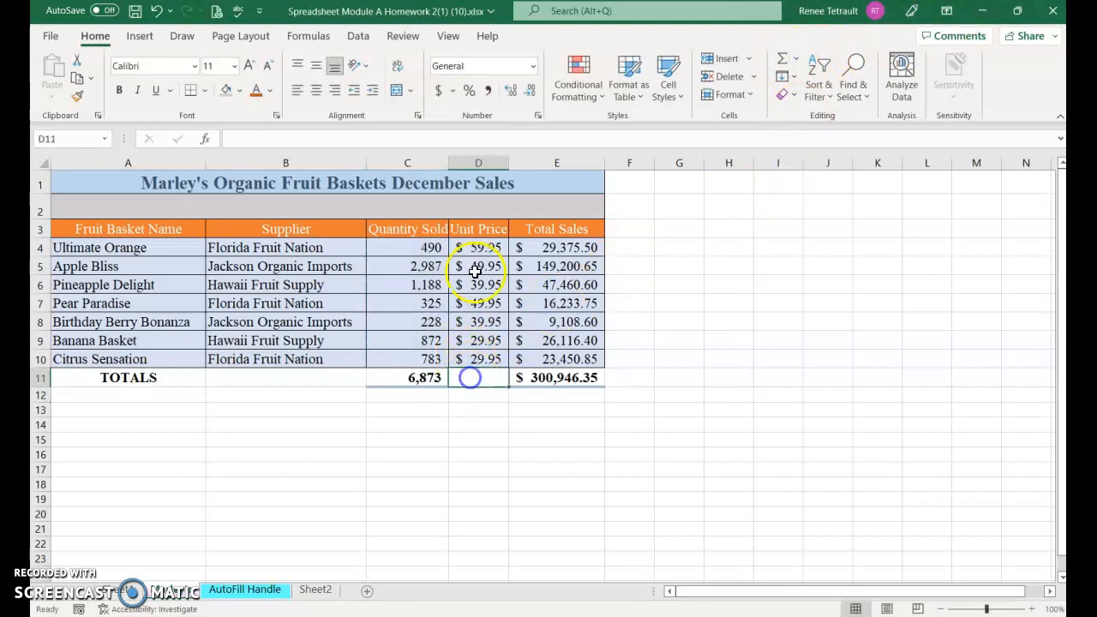
click(521, 379)
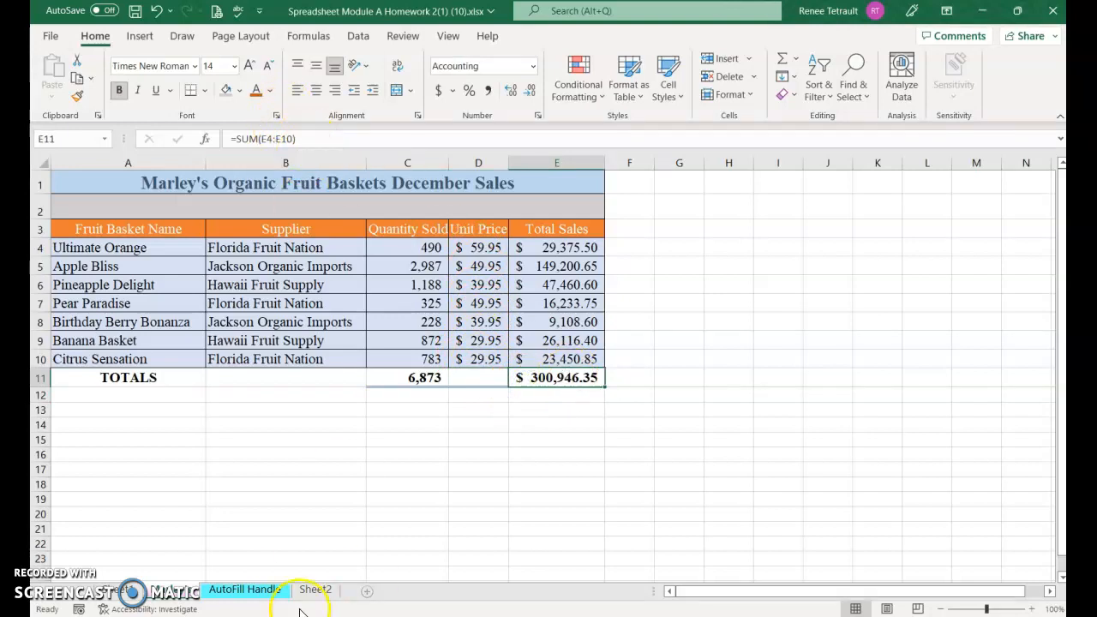
On the AutoFill Handle sheet, autofill the Quiz series from A16 through A27 and the months from B16 through B27
click(250, 591)
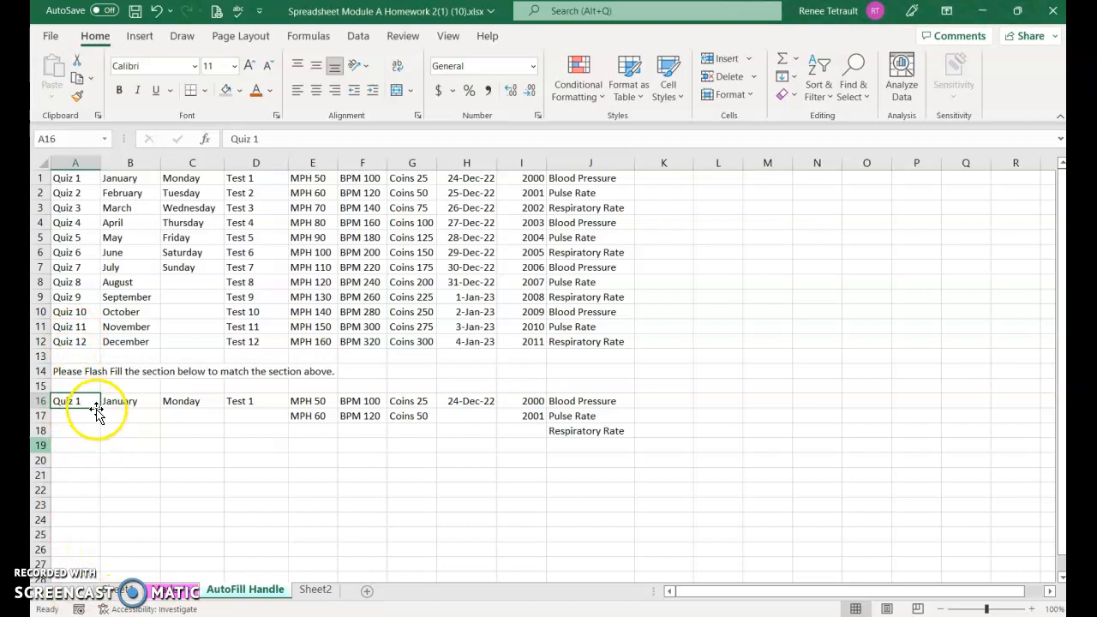
drag(100, 410, 101, 571)
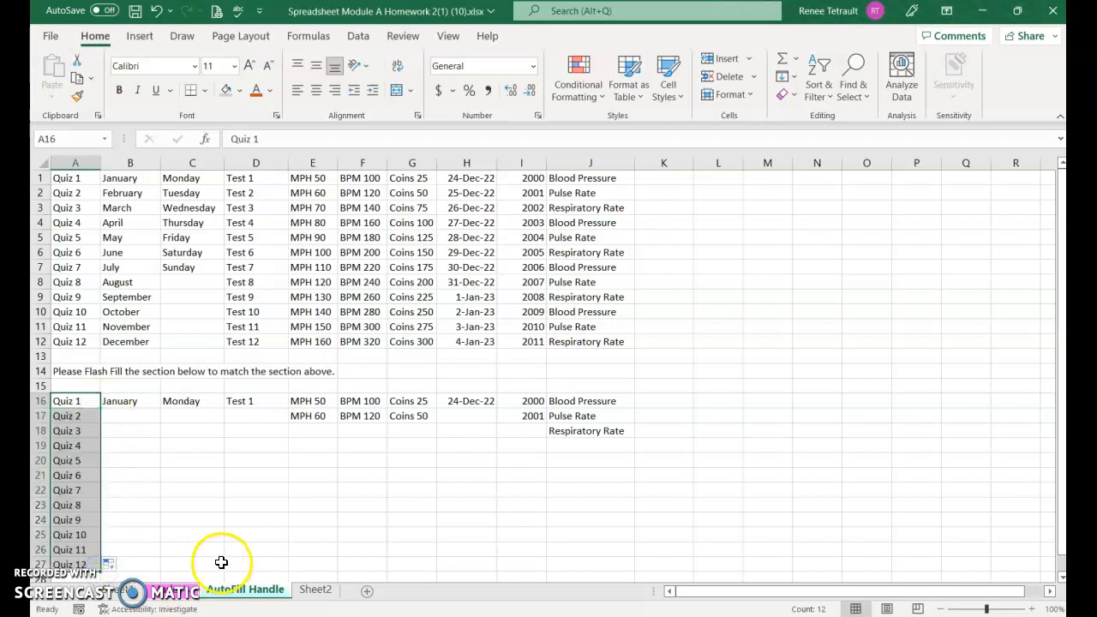
click(129, 404)
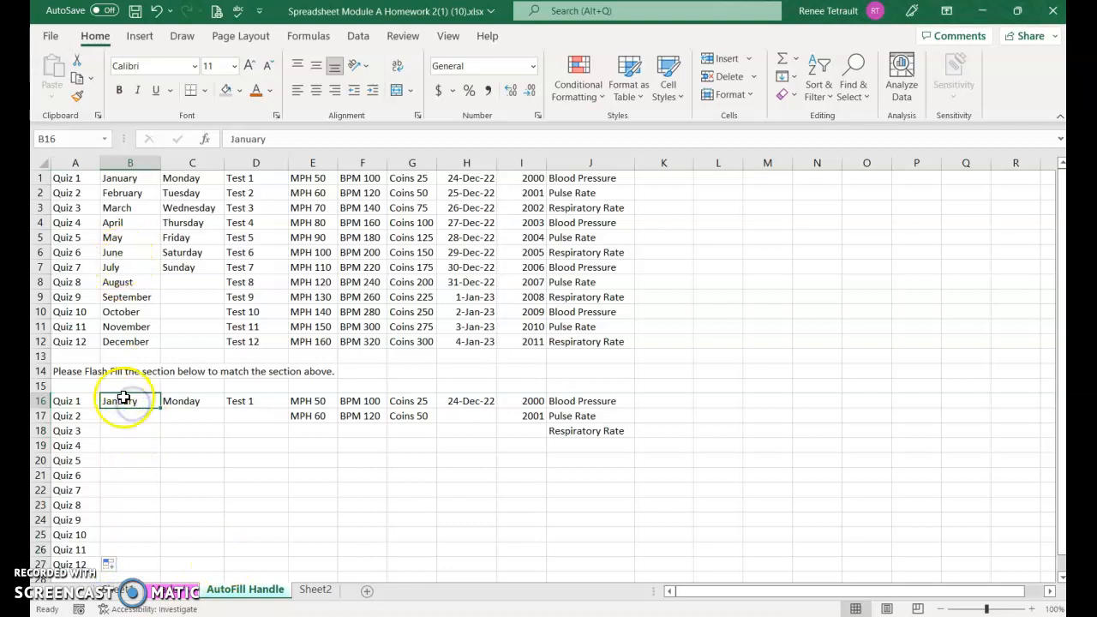
drag(161, 411, 157, 574)
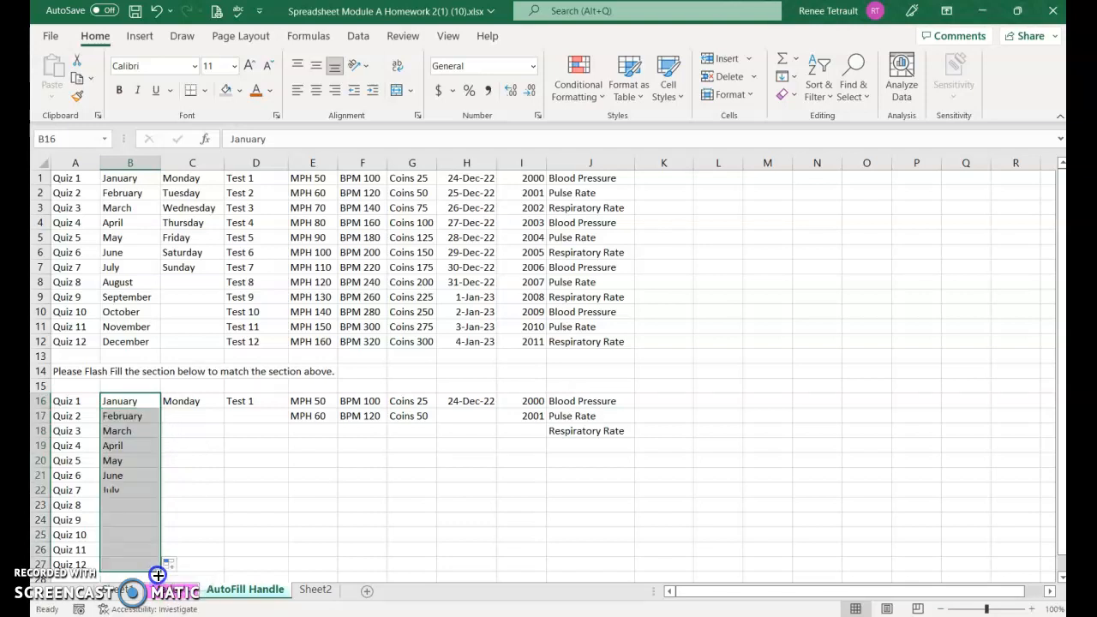
Autofill the weekdays from C16 through C22 and the Test series from D16 through D27
click(183, 406)
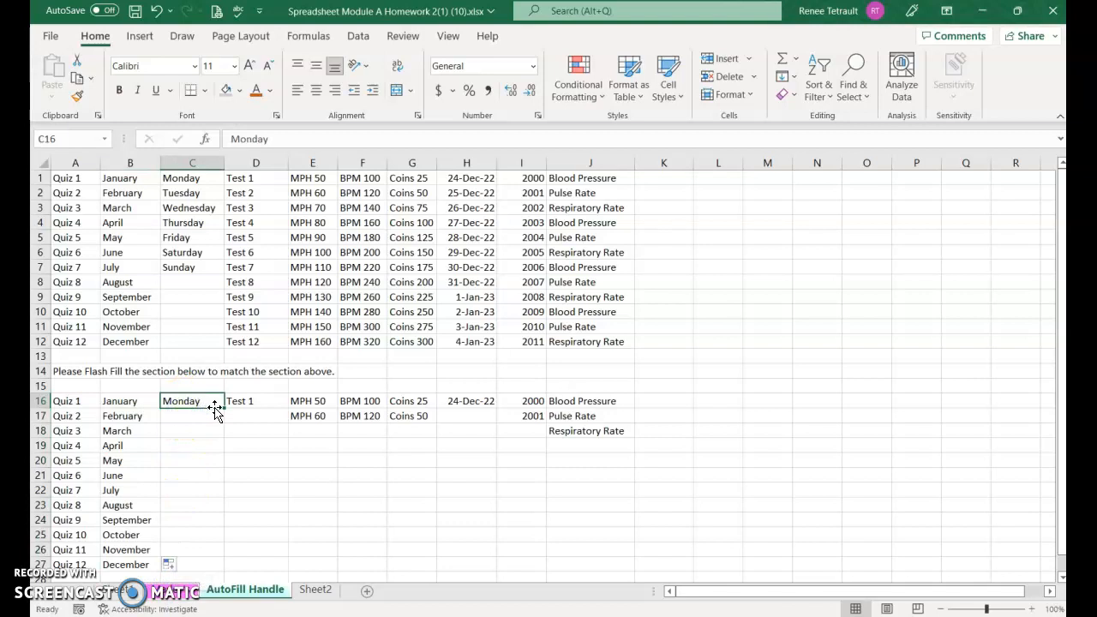
drag(223, 408, 227, 504)
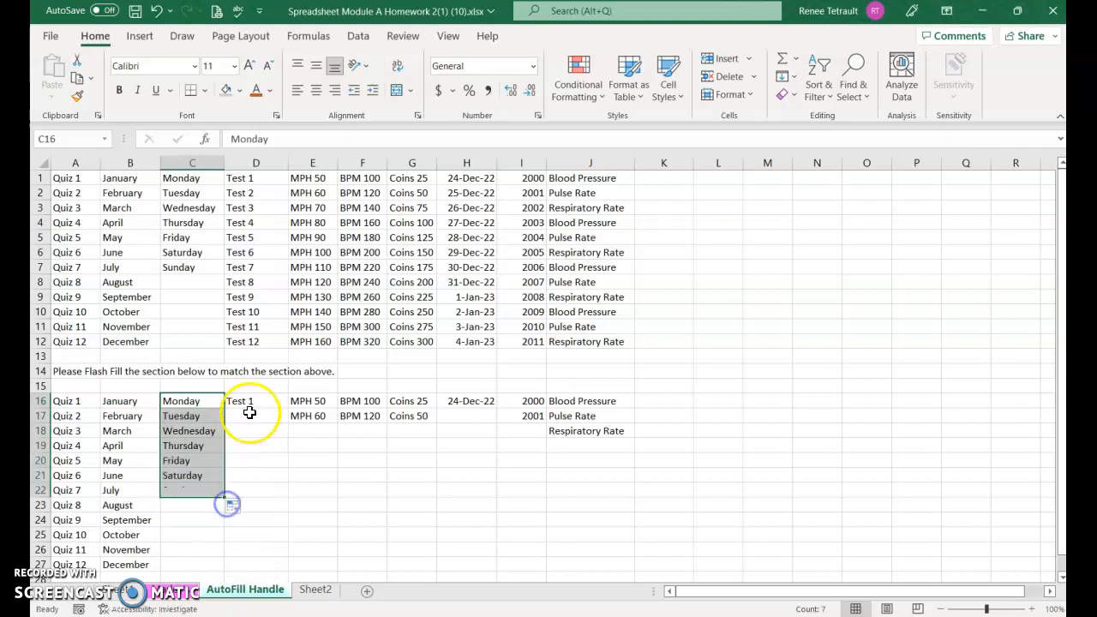
click(255, 400)
drag(288, 409, 279, 571)
click(324, 419)
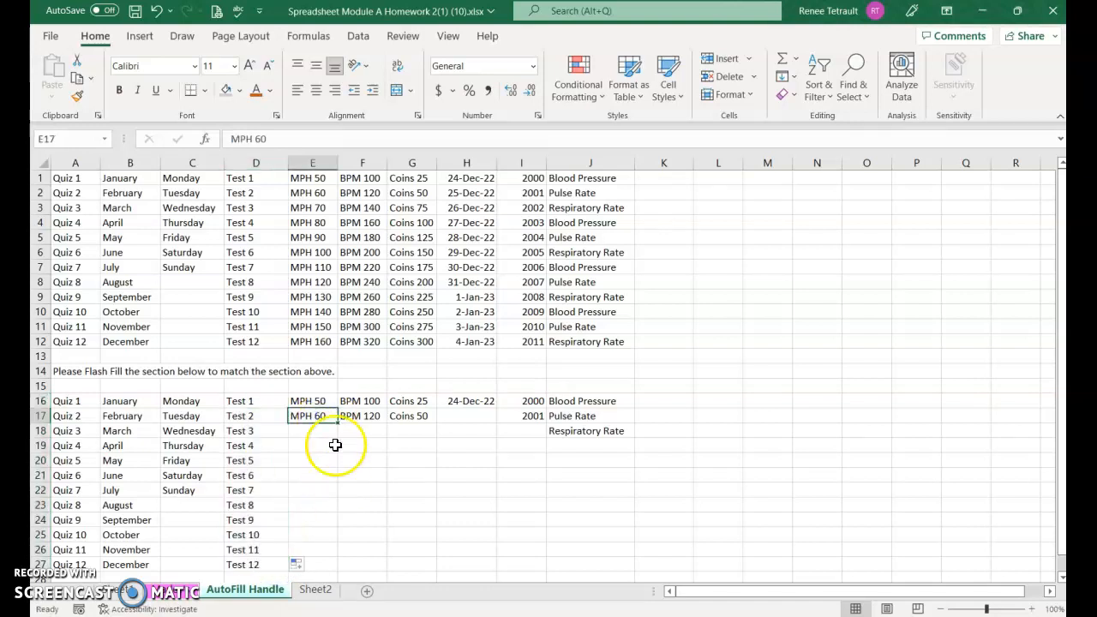
mouse_move(336, 420)
mouse_down()
mouse_move(343, 472)
mouse_move(340, 420)
mouse_up()
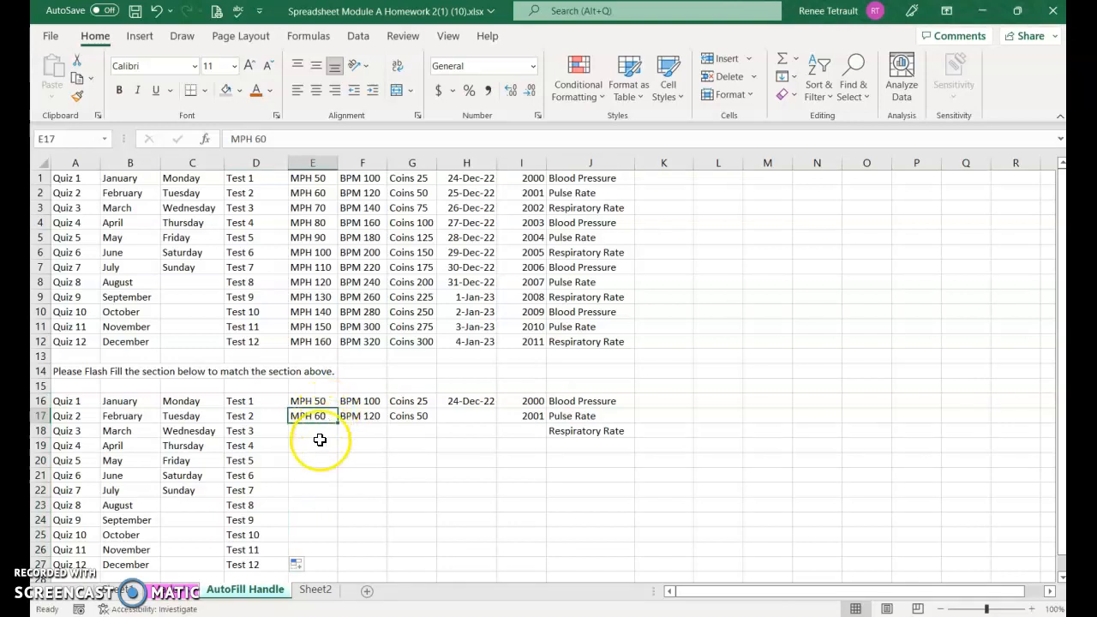
click(329, 445)
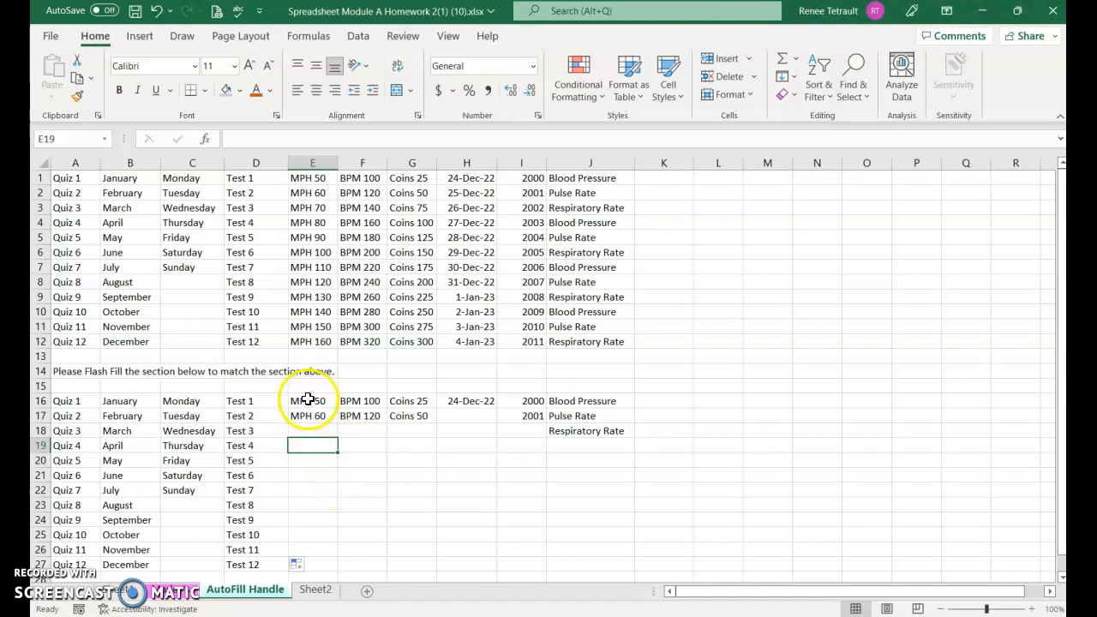
Extend the MPH, BPM and Coins series in columns E to G from their two starting values in rows 16:17 through row 27
drag(304, 400, 335, 565)
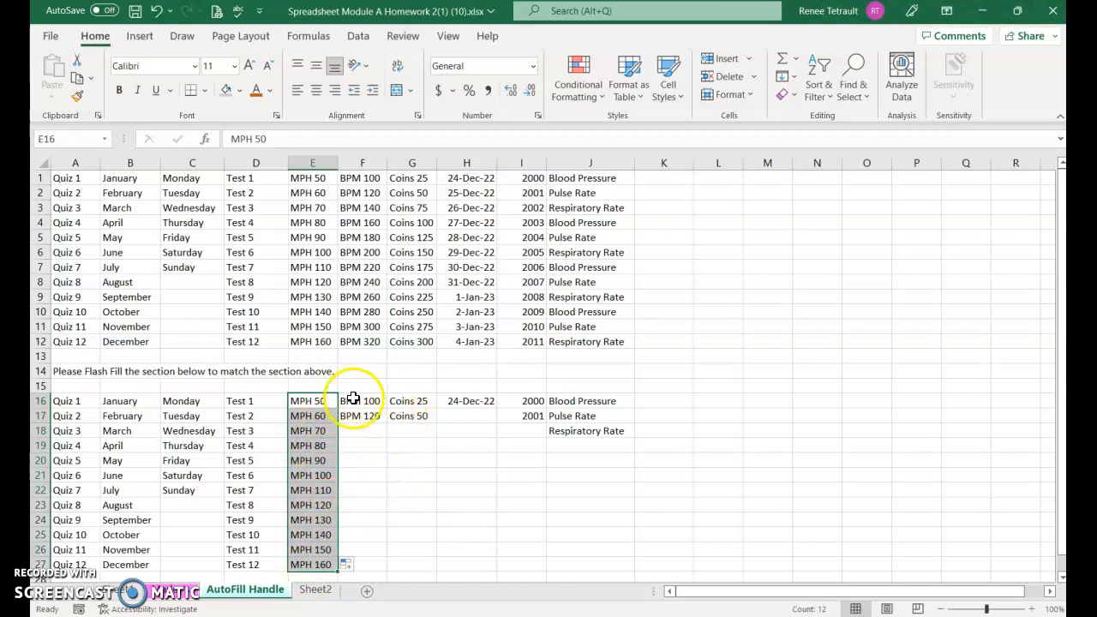
drag(353, 399, 385, 568)
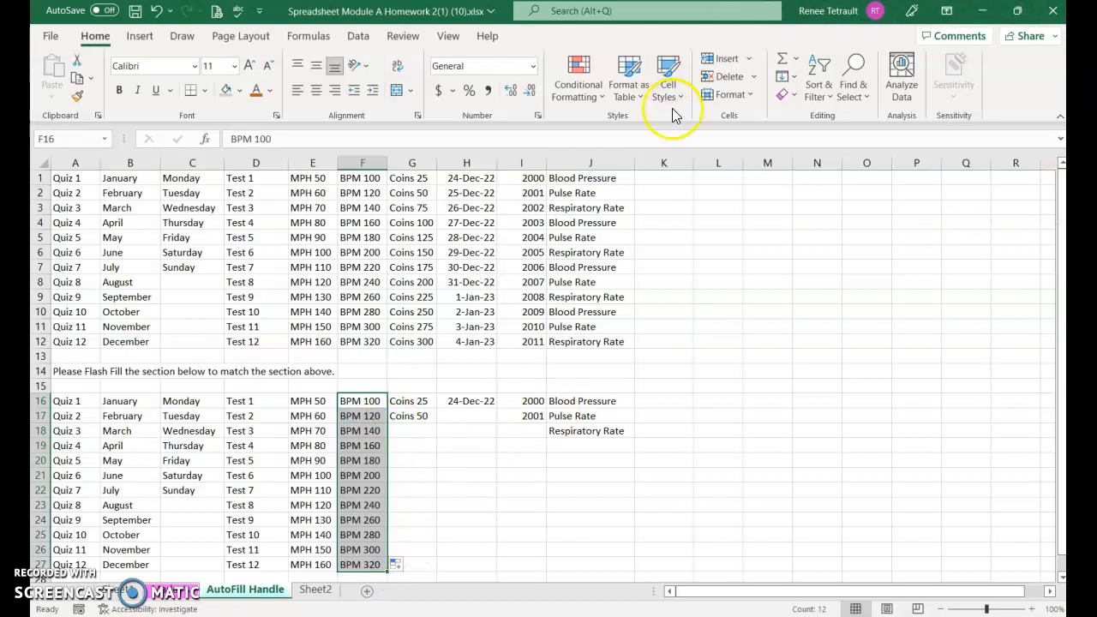
click(427, 402)
mouse_move(427, 402)
mouse_down()
mouse_move(438, 436)
mouse_move(424, 418)
mouse_up()
drag(436, 423, 443, 579)
Autofill the dates from H16 through H27 and extend the years from I16:I17 through I27
drag(483, 403, 485, 407)
click(484, 406)
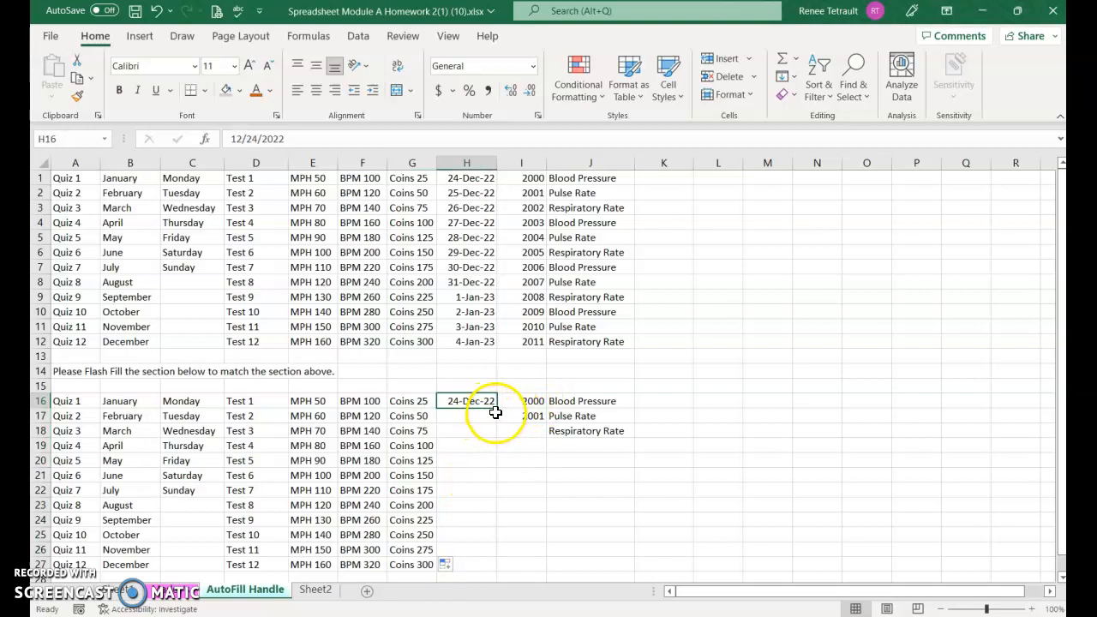
drag(500, 411, 510, 570)
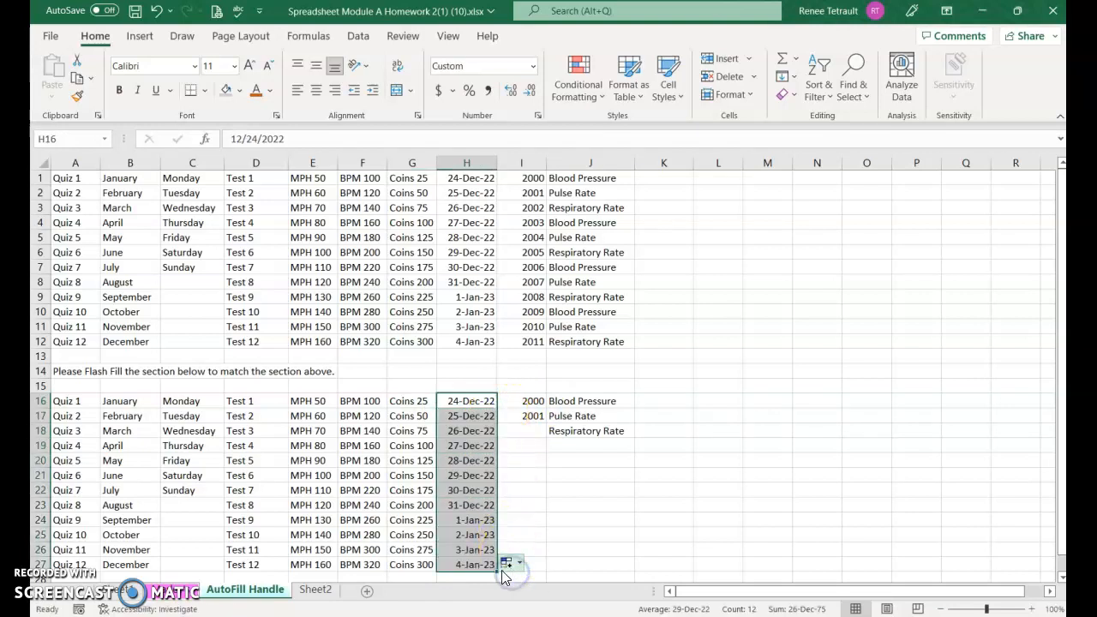
click(531, 401)
drag(531, 401, 552, 566)
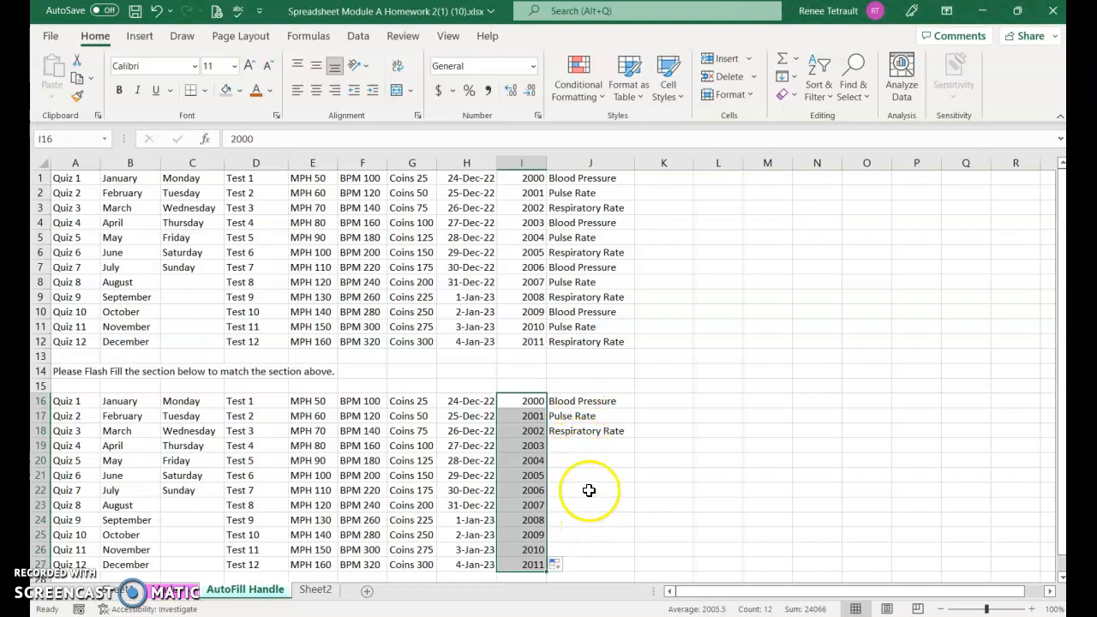
Autofill the repeating Blood Pressure, Pulse Rate and Respiratory Rate labels from J16:J18 down through J27
drag(593, 400, 630, 566)
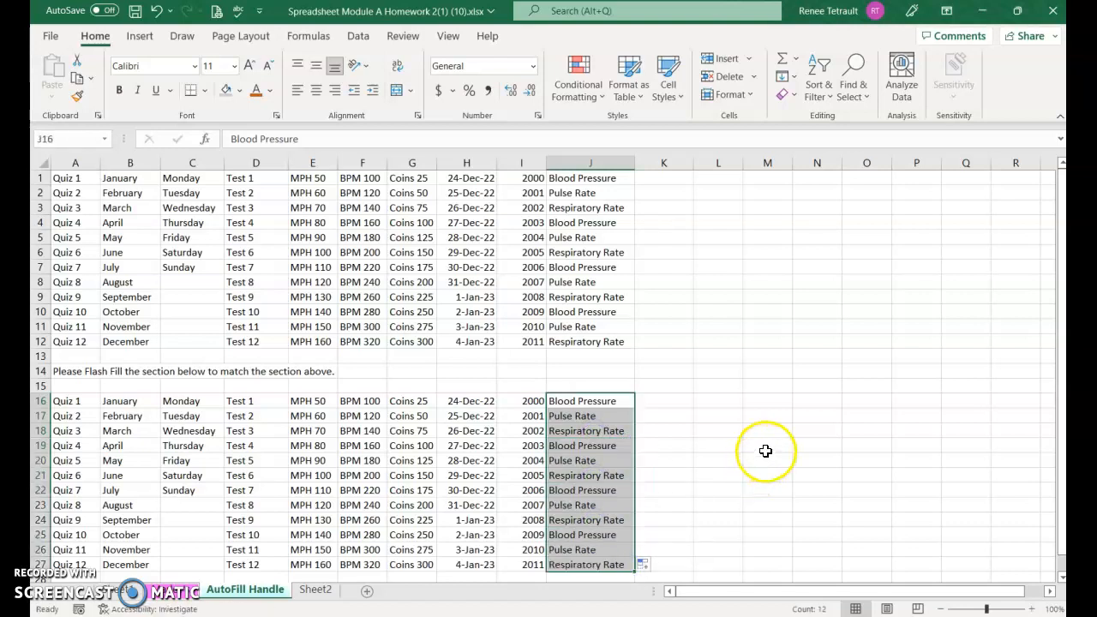
click(765, 451)
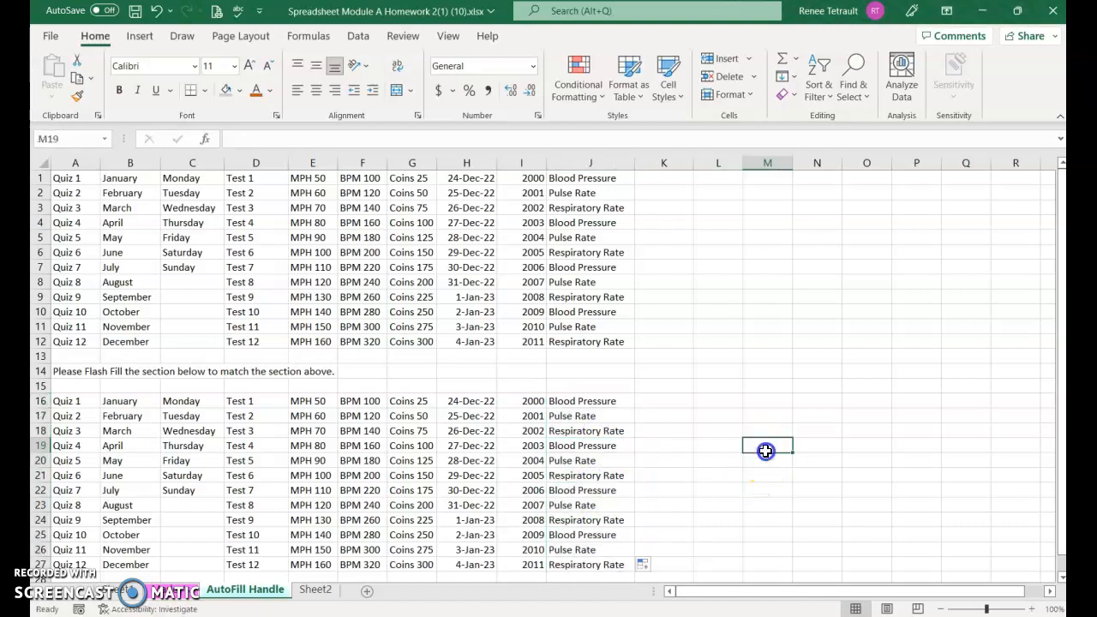
On Sheet2, examine the current yearly and monthly income and the individual expense amounts in column B
click(314, 592)
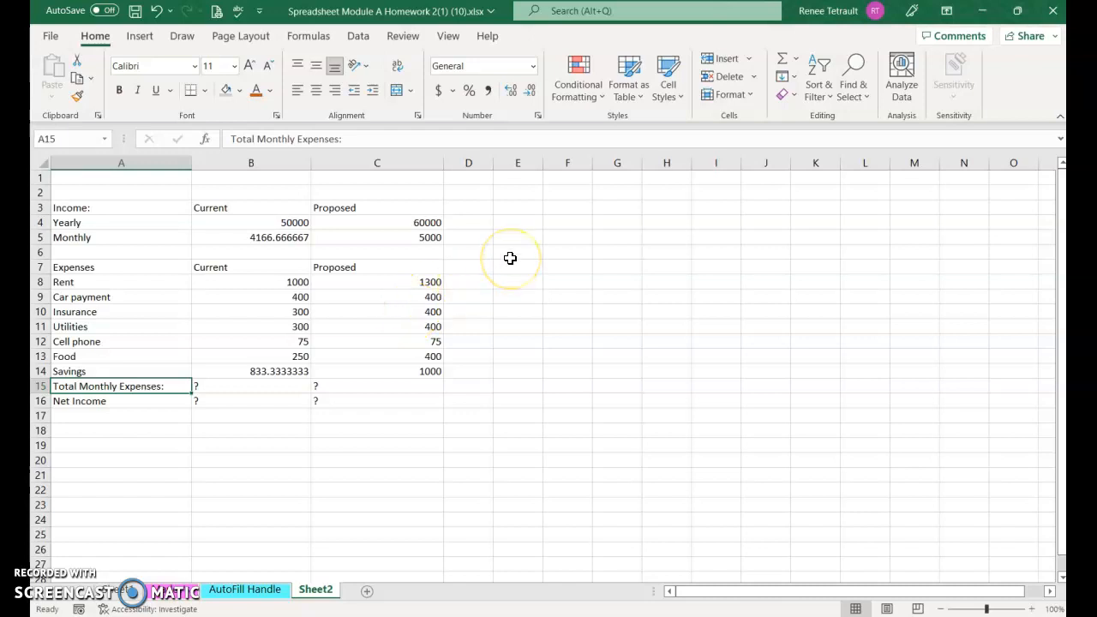
click(242, 385)
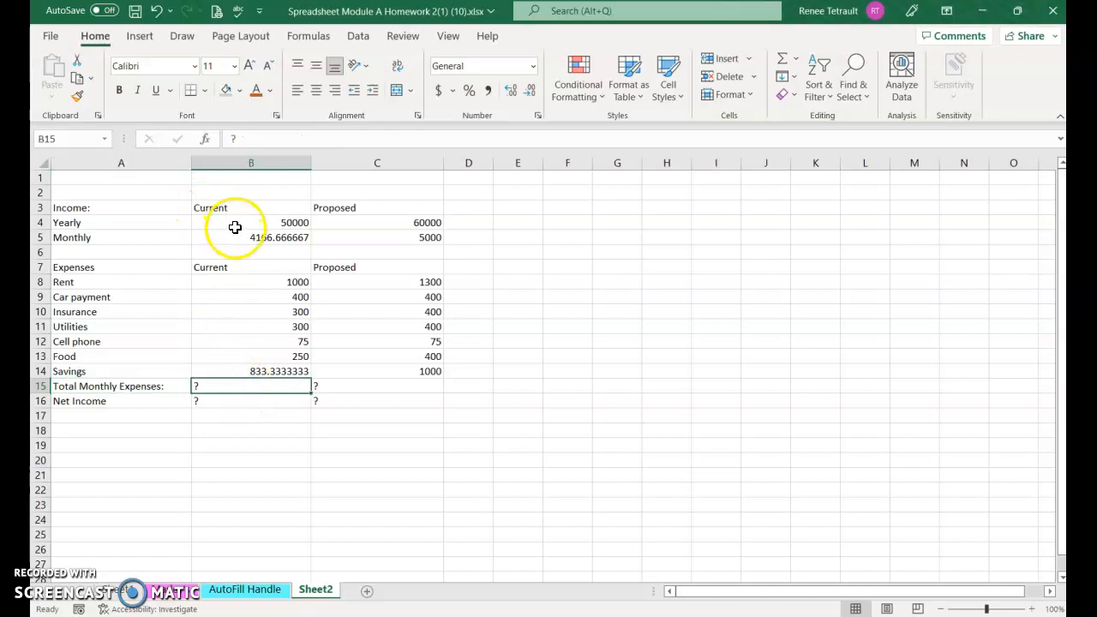
click(266, 221)
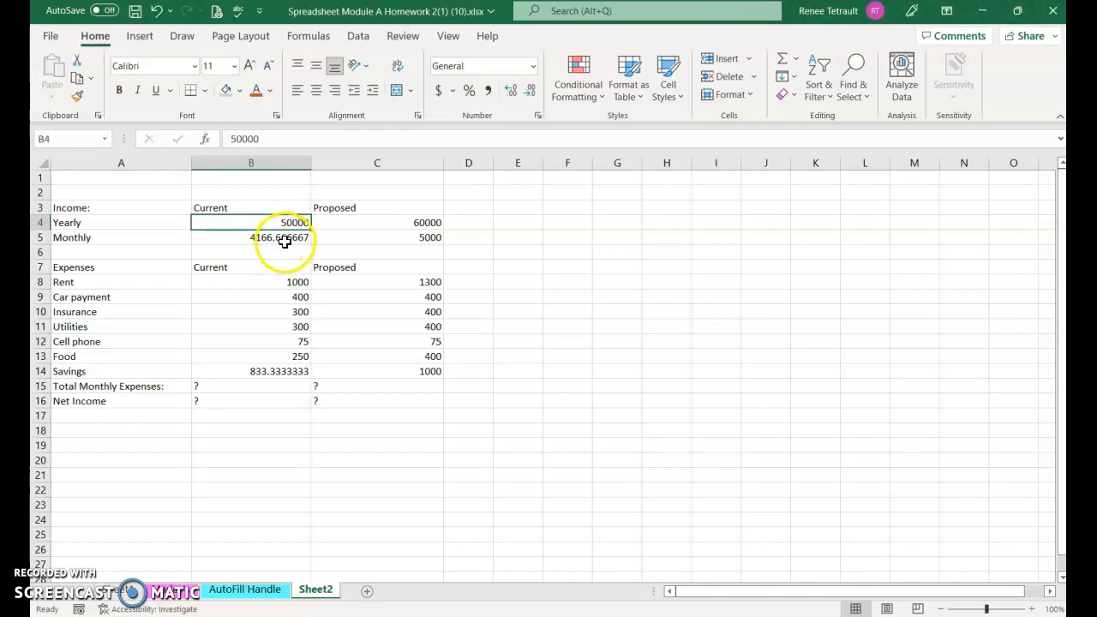
click(284, 240)
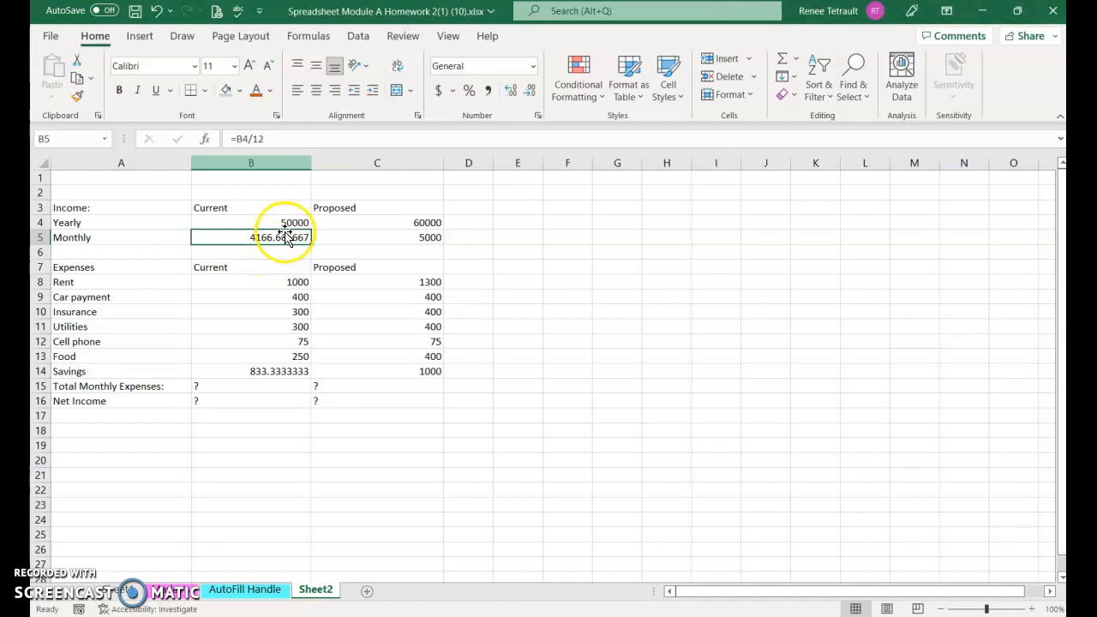
click(291, 282)
click(286, 296)
click(286, 312)
click(287, 327)
click(283, 357)
click(281, 387)
click(282, 372)
Total the monthly expenses with =SUM(B8:B14) in B15 for Current and =SUM(C8:C14) in C15 for Proposed
click(280, 392)
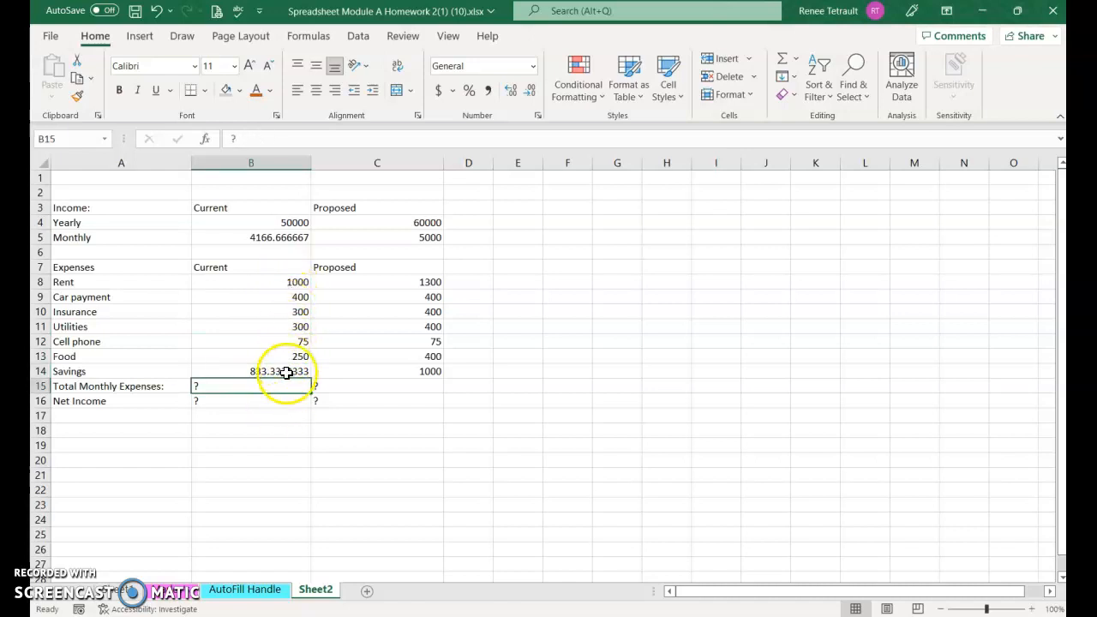
click(781, 64)
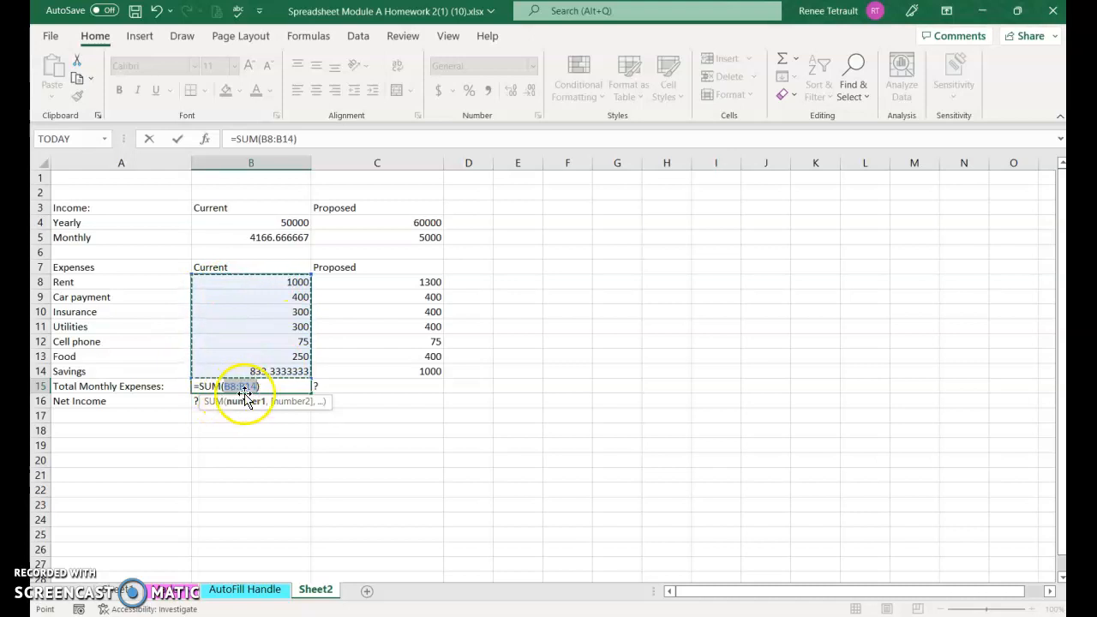
click(181, 141)
click(363, 387)
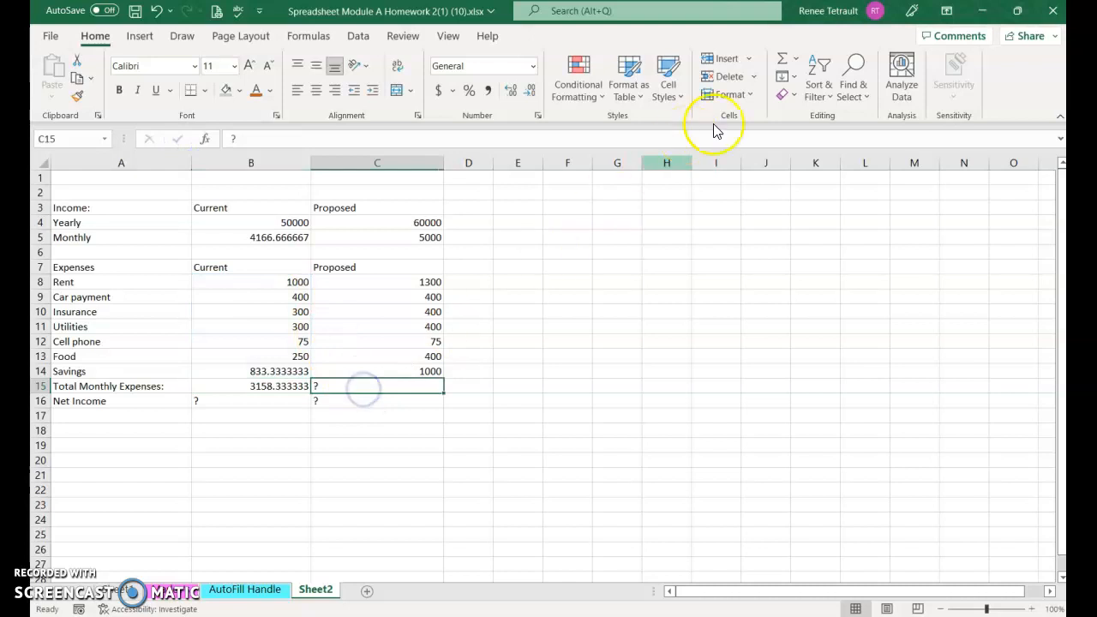
click(781, 62)
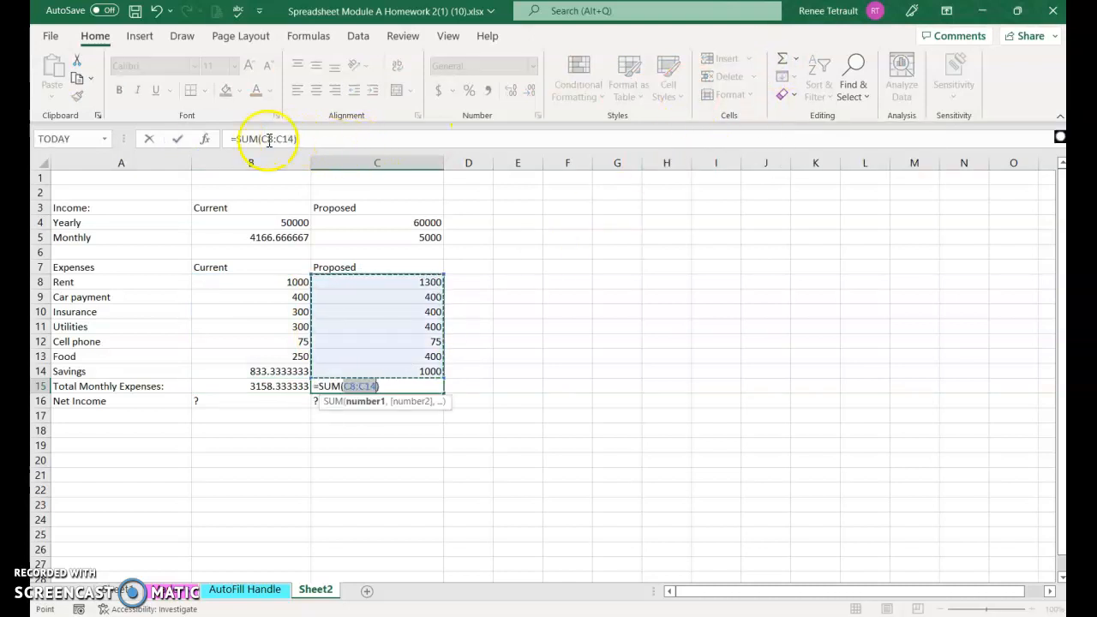
click(178, 139)
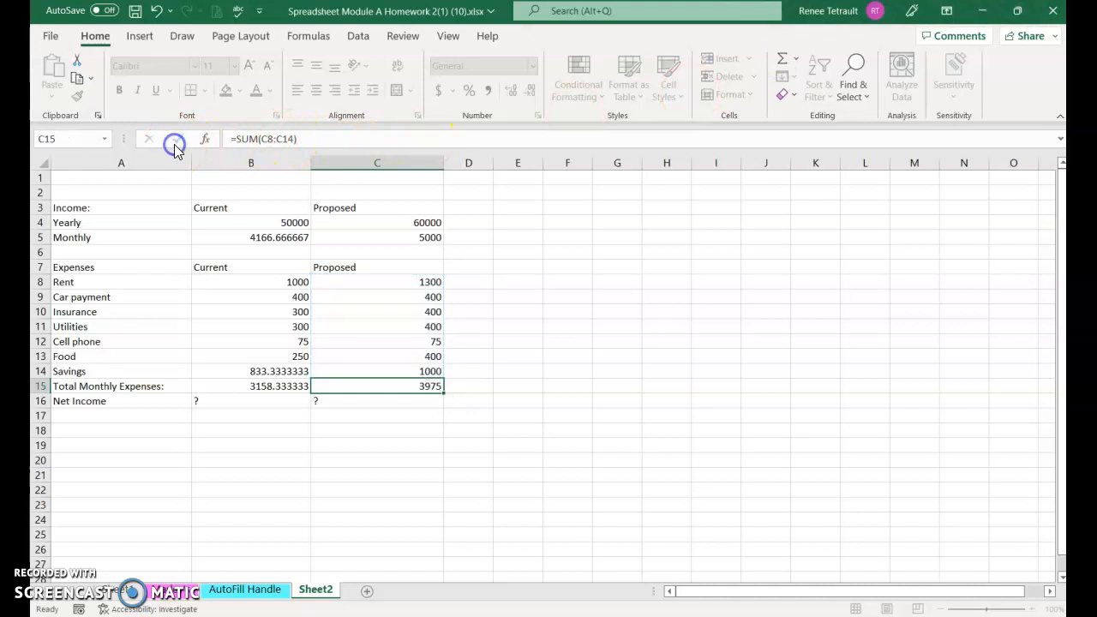
Calculate the current net income in B16 as monthly income minus total monthly expenses, =B5-B15
click(283, 402)
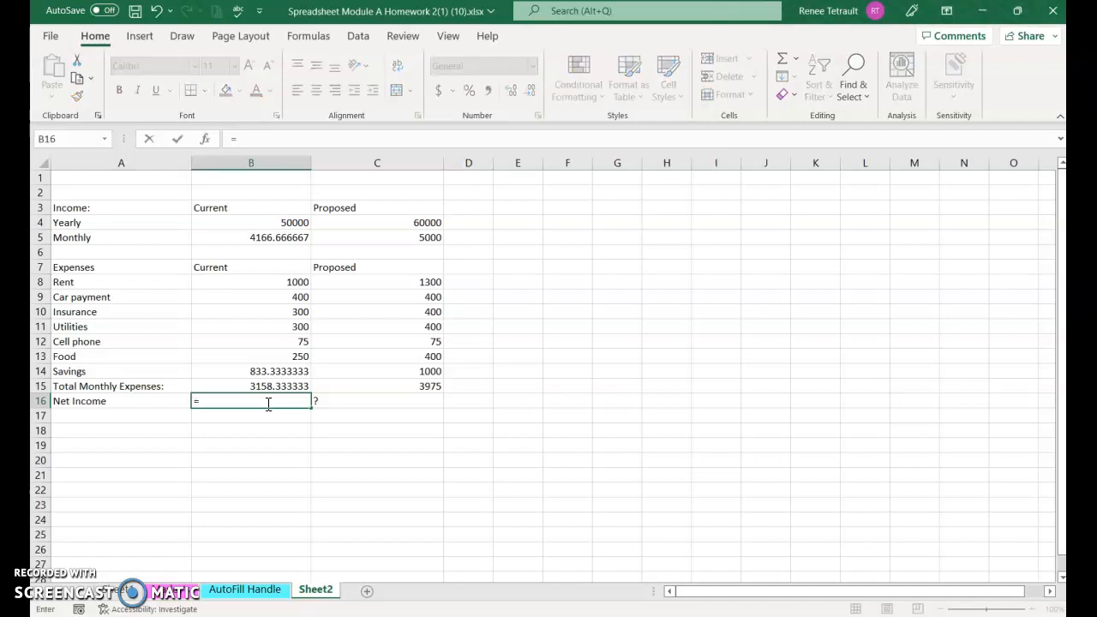
click(285, 238)
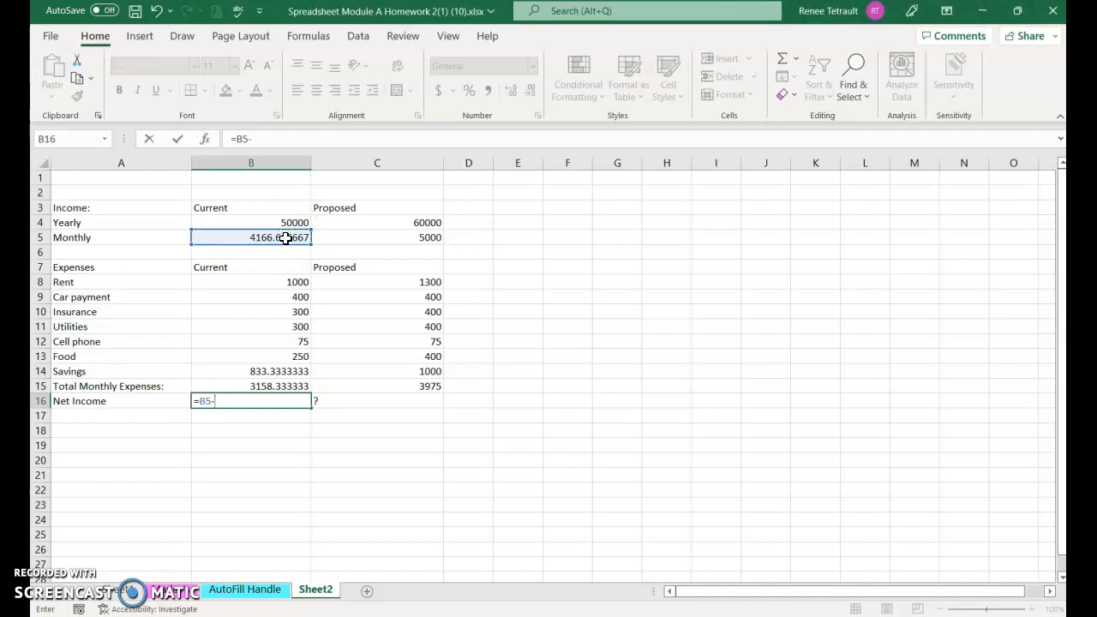
click(271, 388)
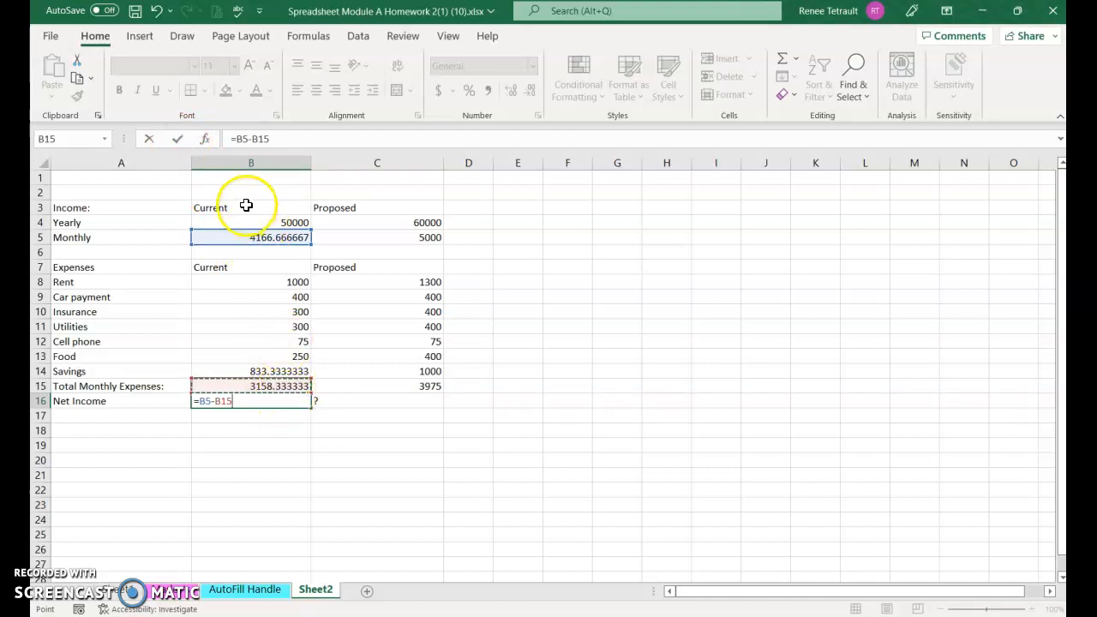
click(178, 139)
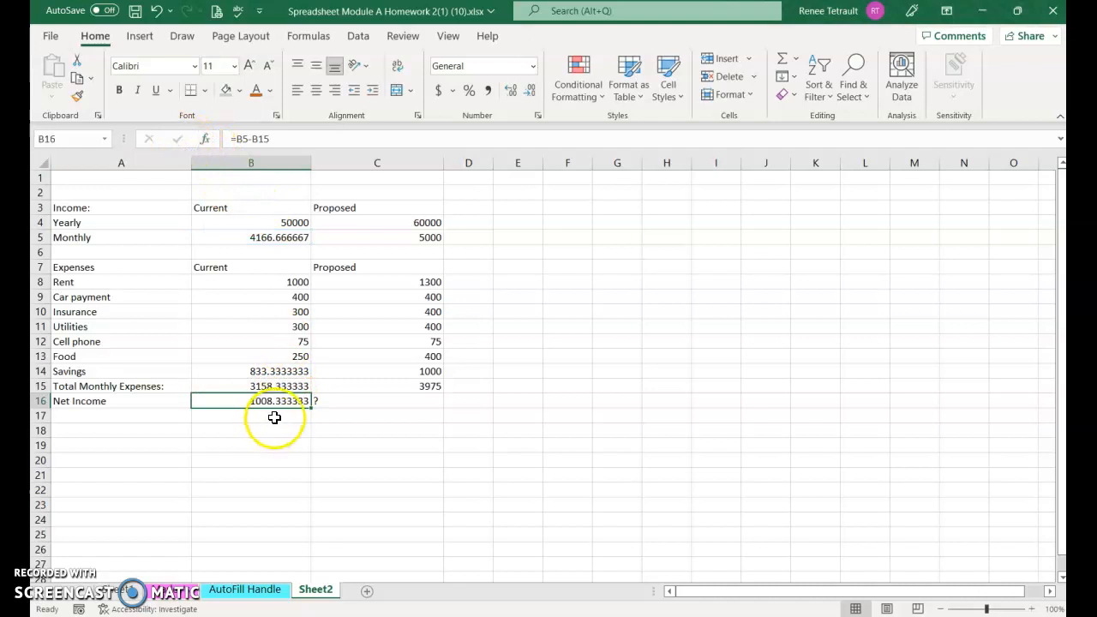
Calculate the proposed net income in C16 with the formula =C5-C15
click(361, 402)
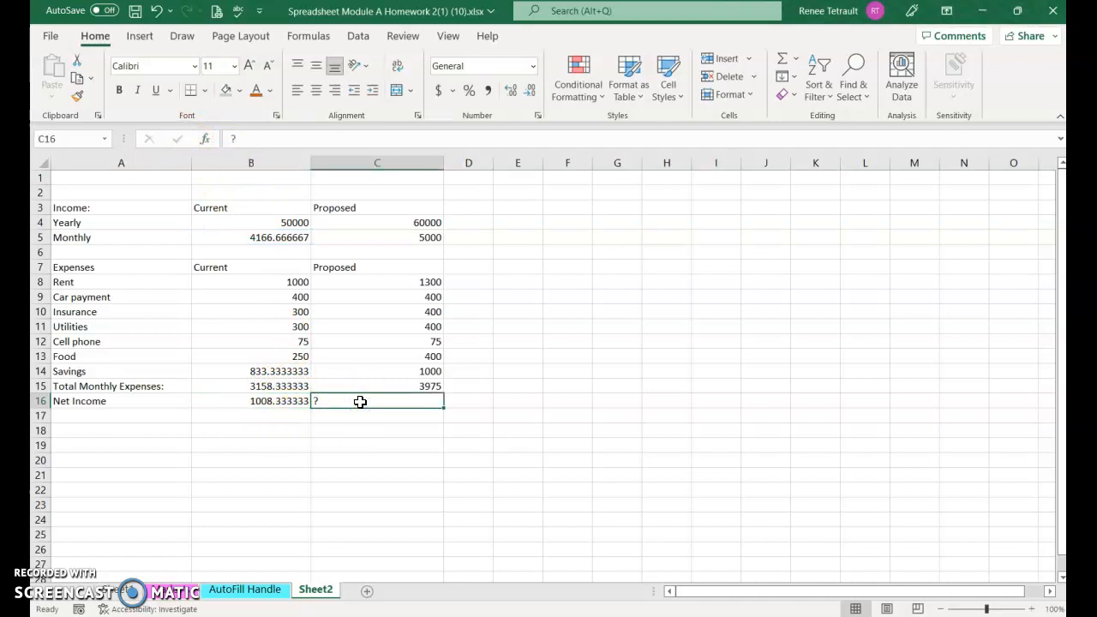
text(=)
click(423, 240)
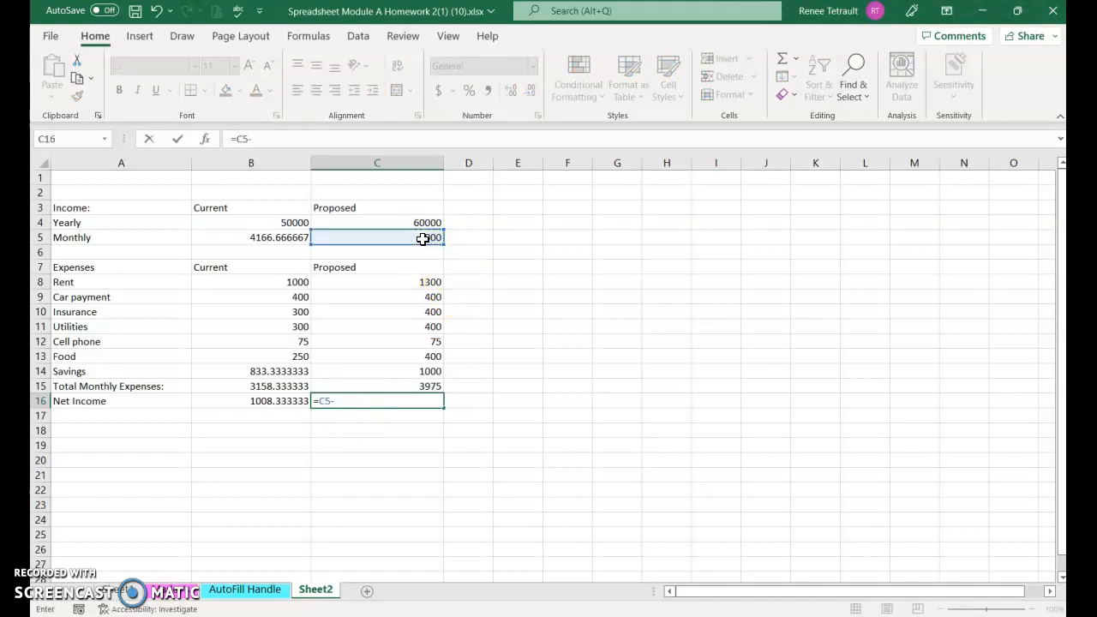
click(393, 387)
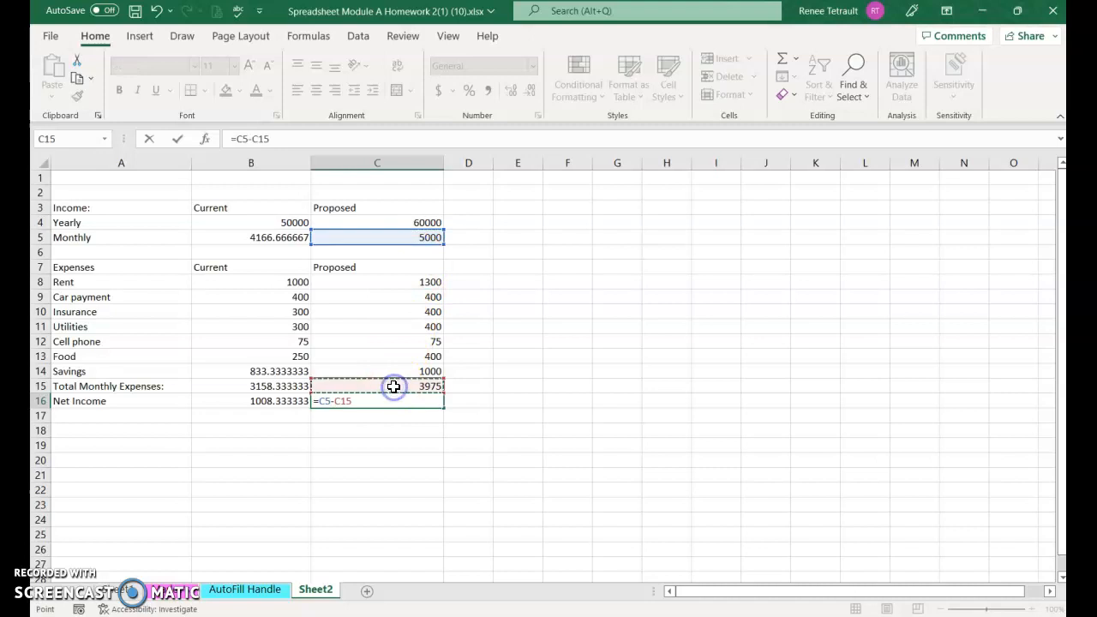
key(Return)
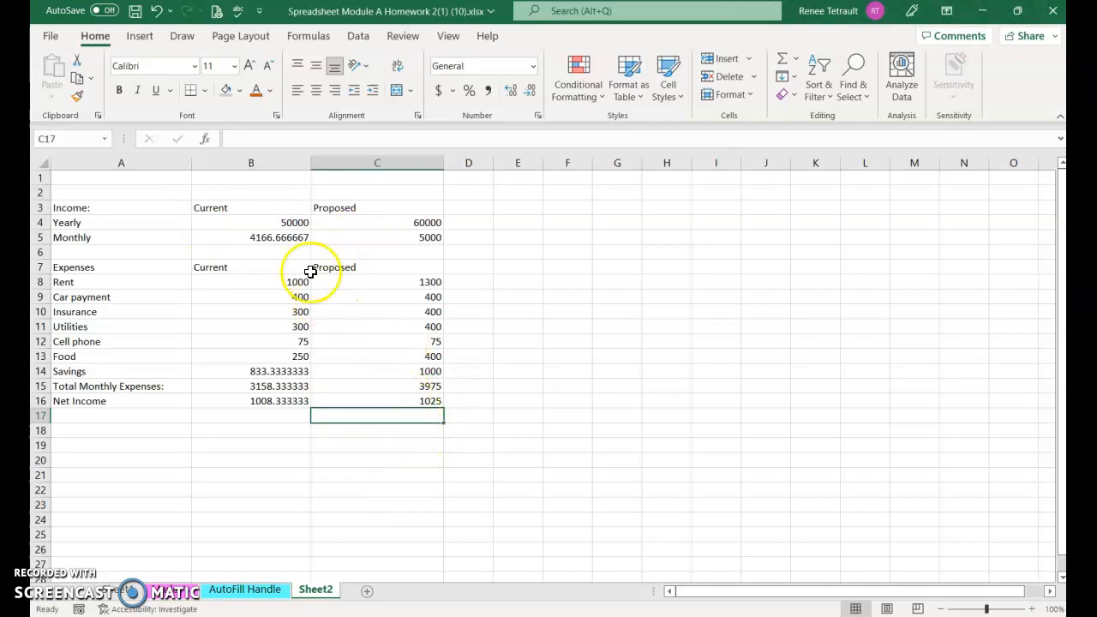
Apply the dollar Accounting number format to the income amounts in B4:C5 and the expense and net income amounts in B8:C16
drag(266, 220, 376, 232)
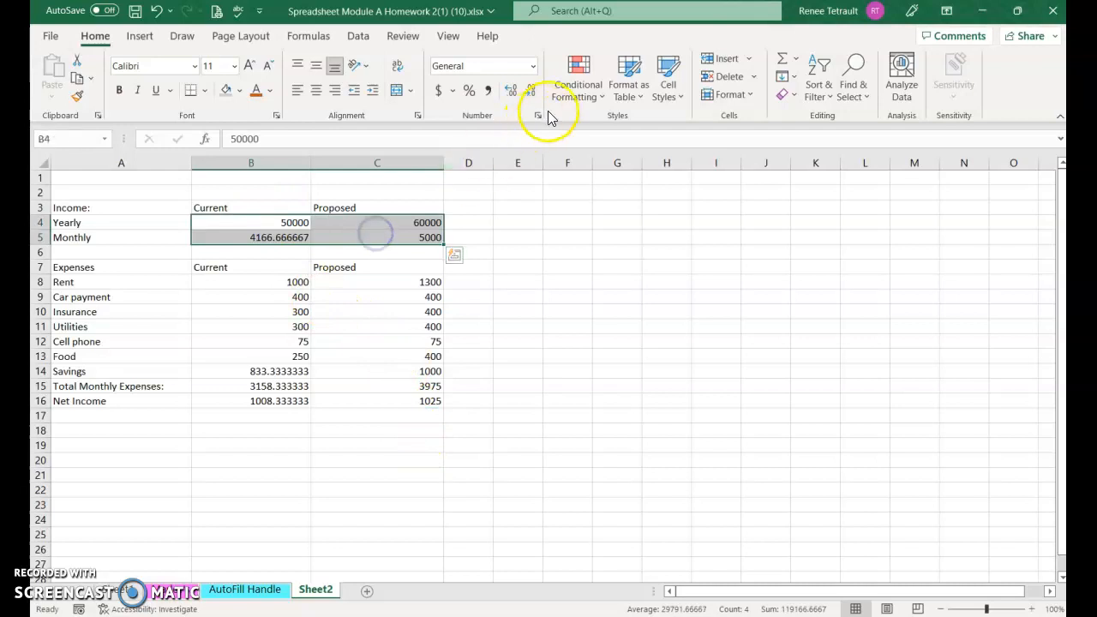
click(439, 95)
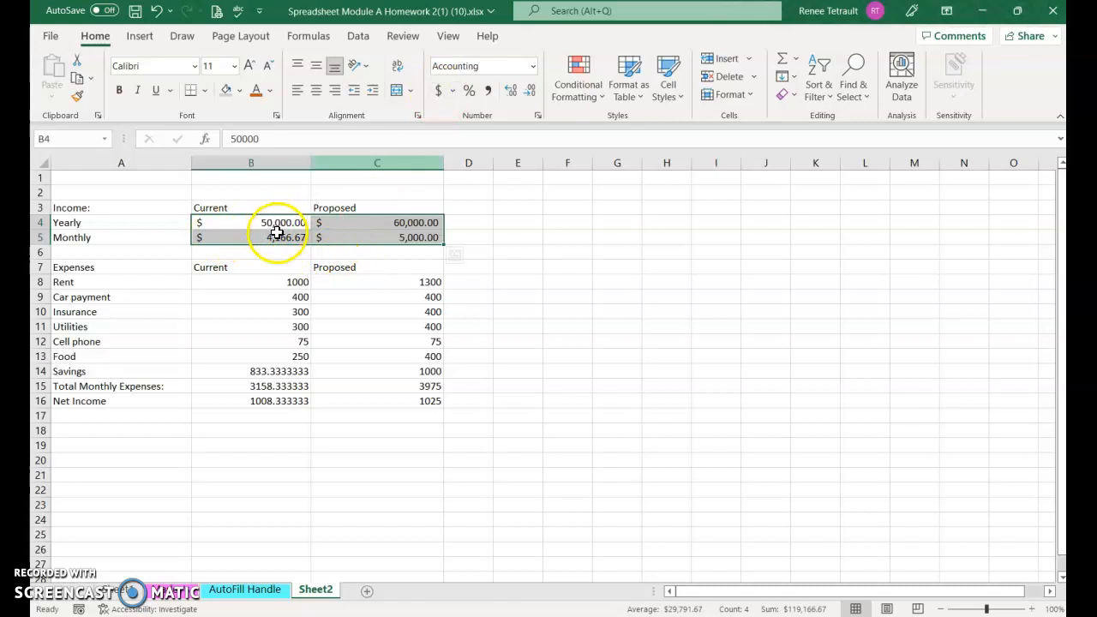
drag(287, 282, 361, 397)
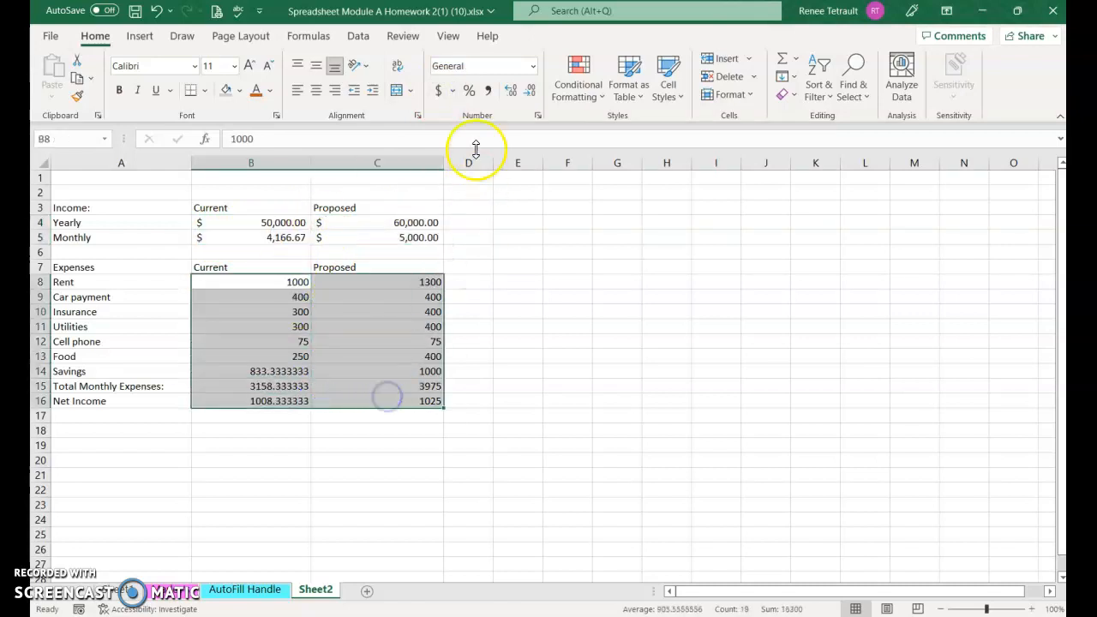
click(440, 92)
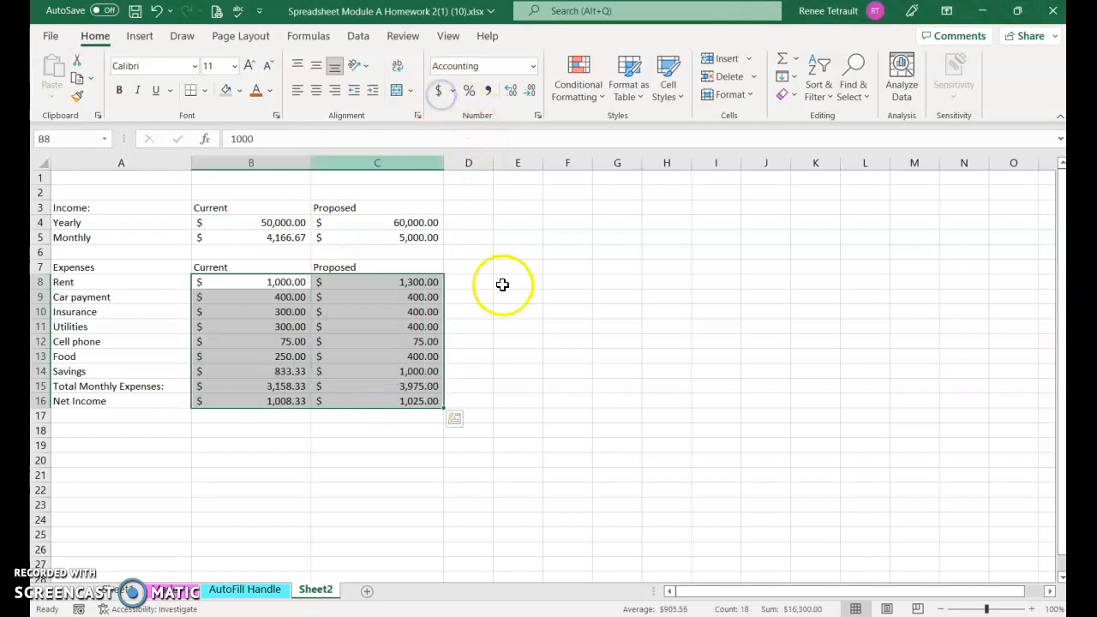
click(549, 310)
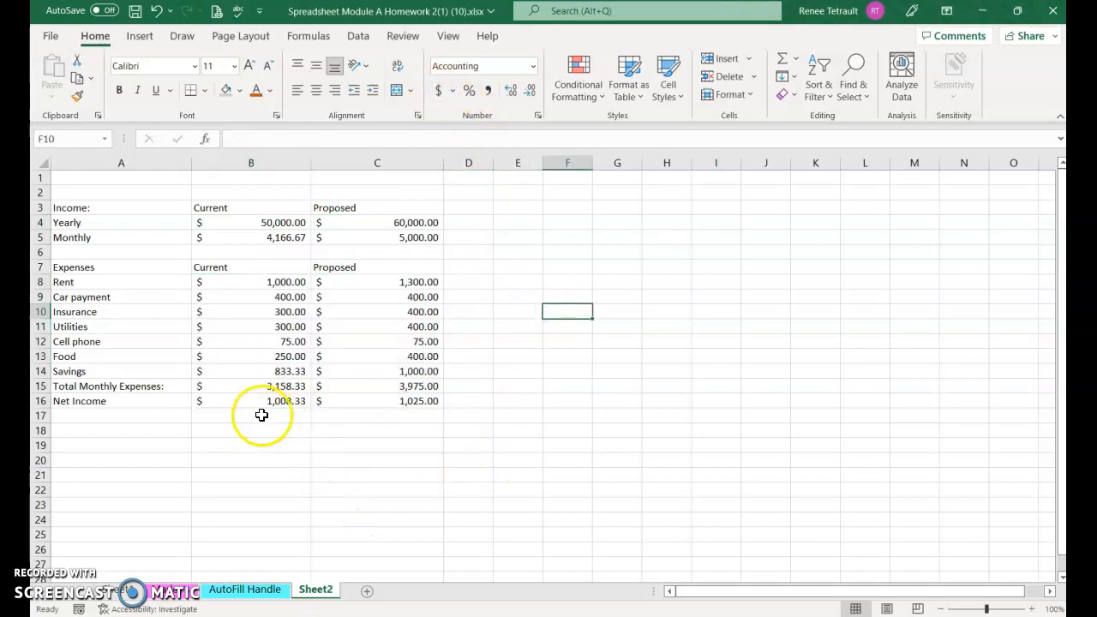
Apply the Total cell style to the net income amounts in B16:C16
drag(289, 402, 375, 403)
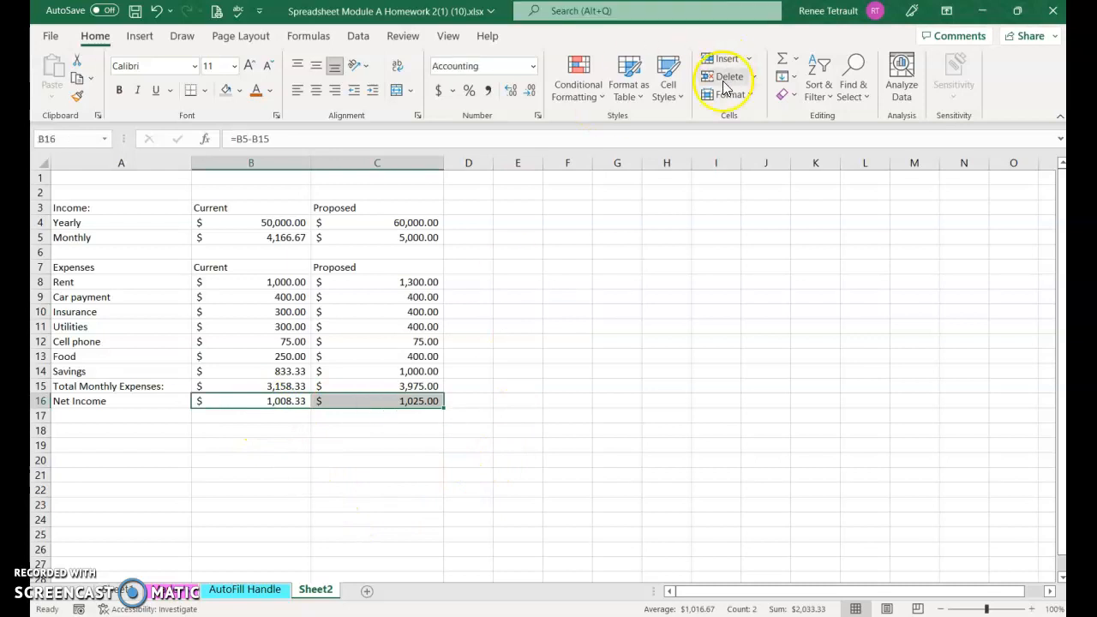
click(673, 90)
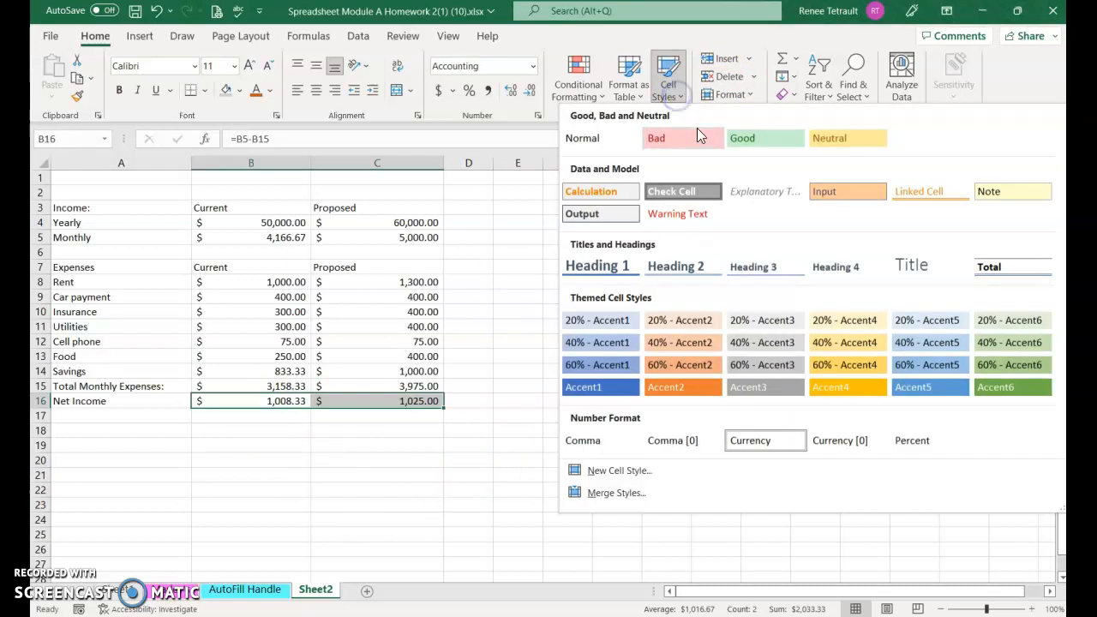
click(996, 265)
click(611, 492)
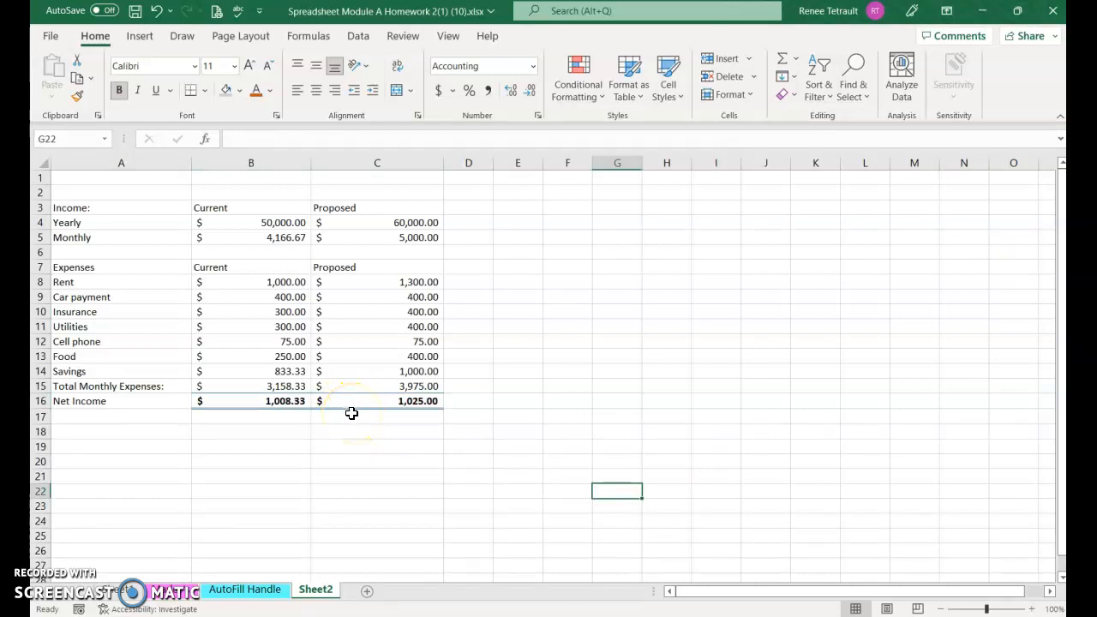
Apply the Accent1 cell style to the Income header row A3:C3 and Accent6 to the Expenses header row A7:C7
drag(54, 209, 343, 208)
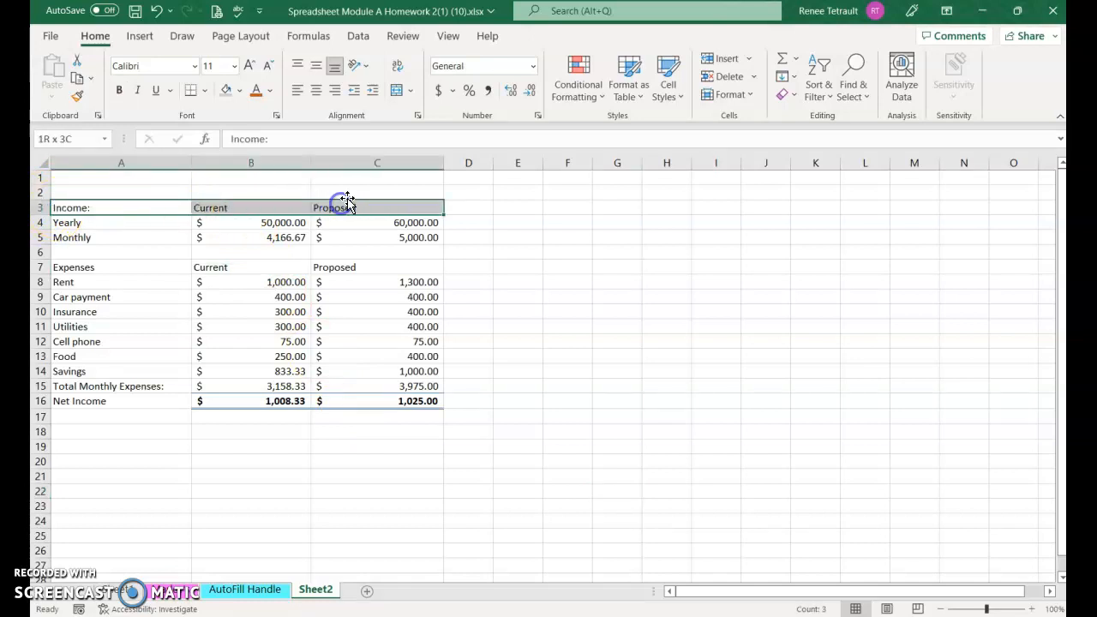
click(666, 87)
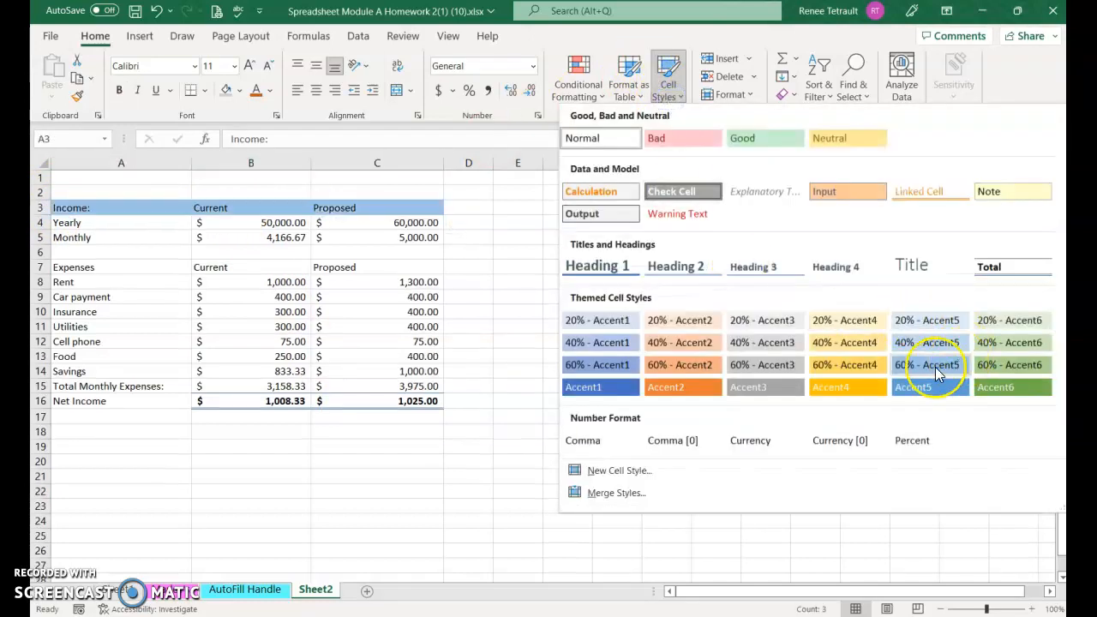
click(632, 387)
drag(106, 267, 363, 264)
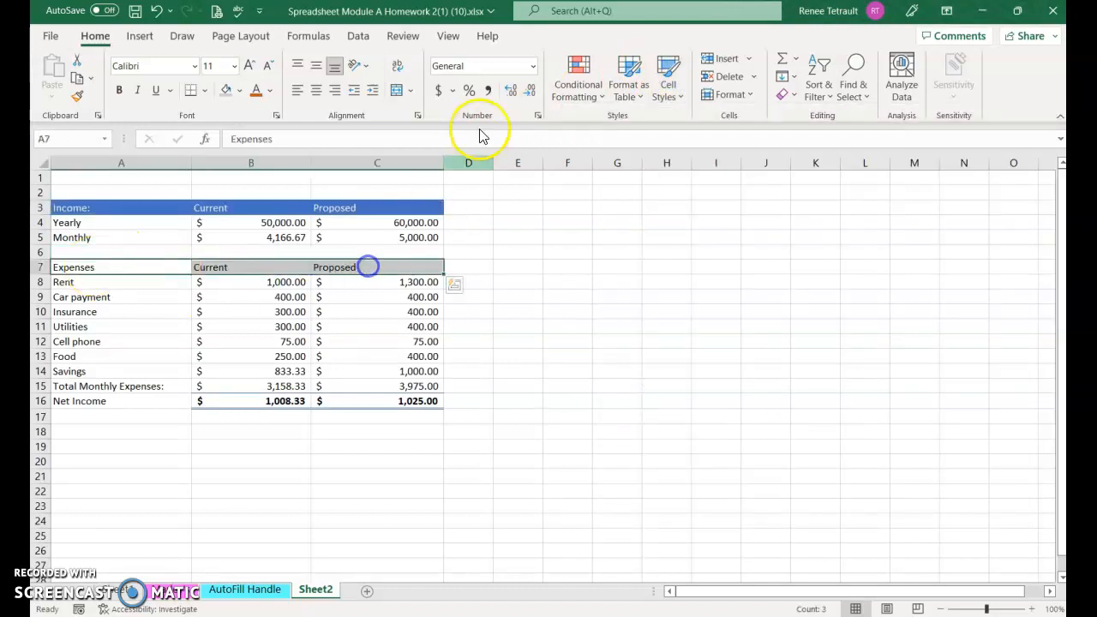
click(662, 85)
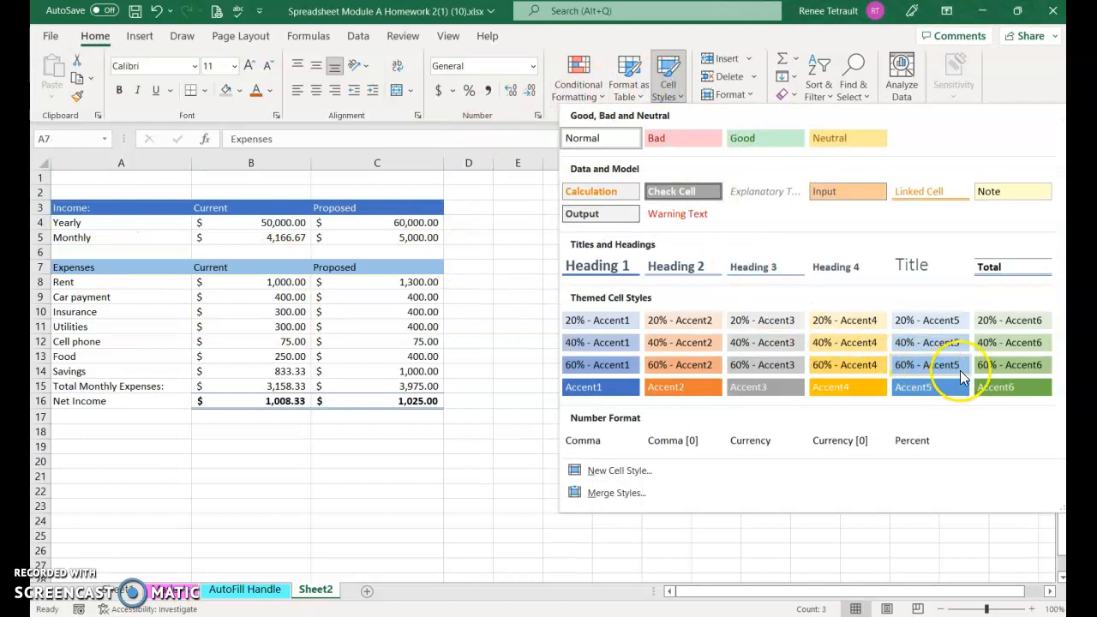
click(1033, 388)
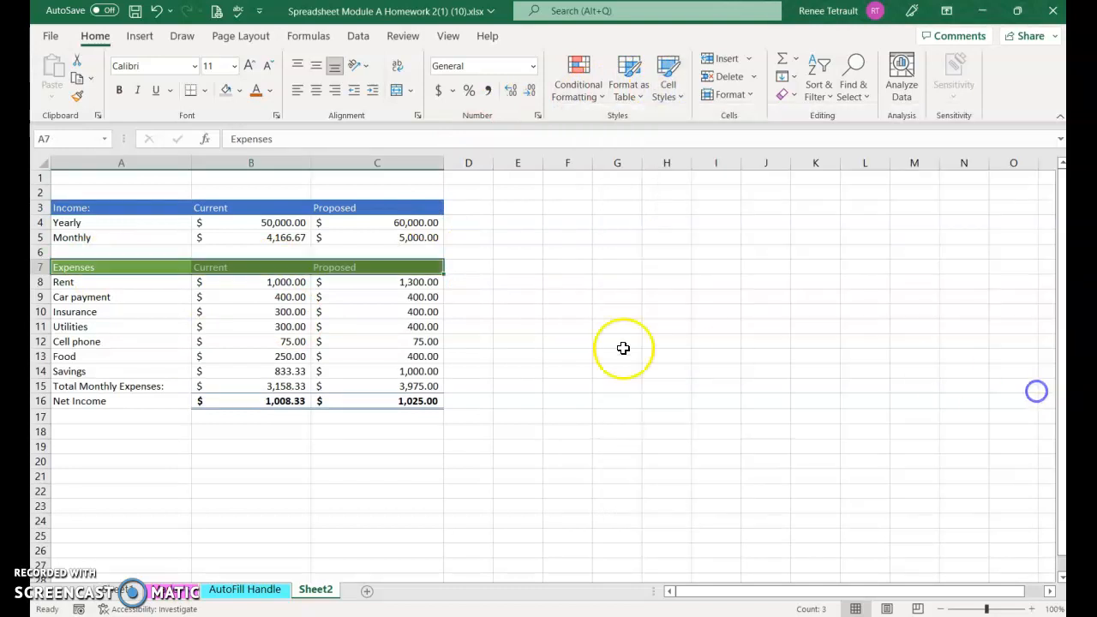
Enter the title "Net Income Current and Proposed" in cell A1
click(131, 178)
click(394, 225)
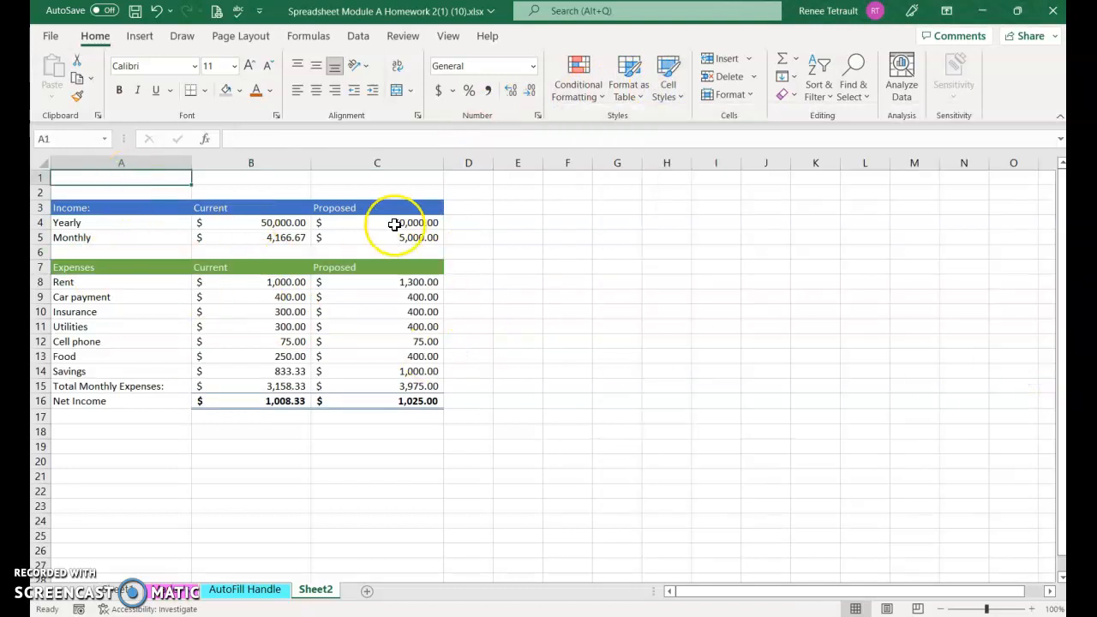
text(Net Income)
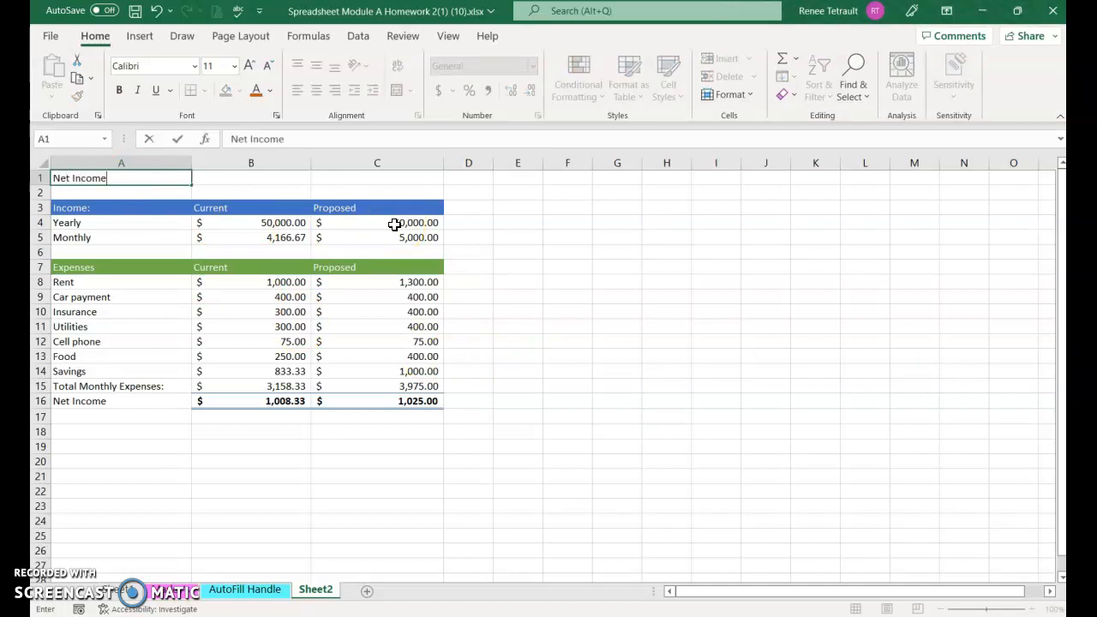
click(41, 505)
text(et Income Current and Proposed)
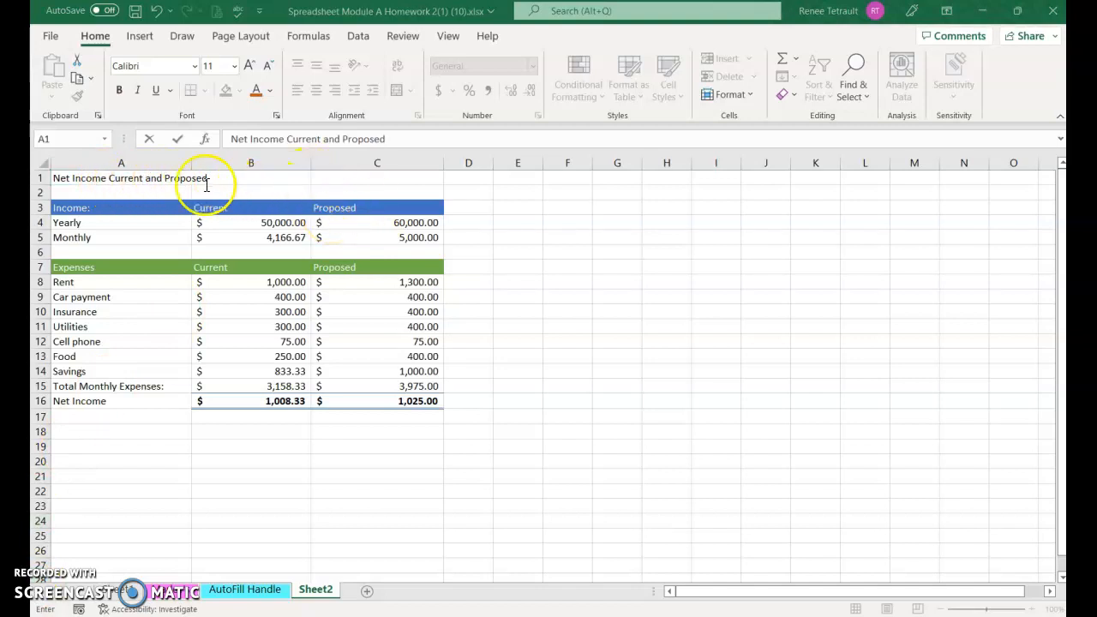
click(512, 235)
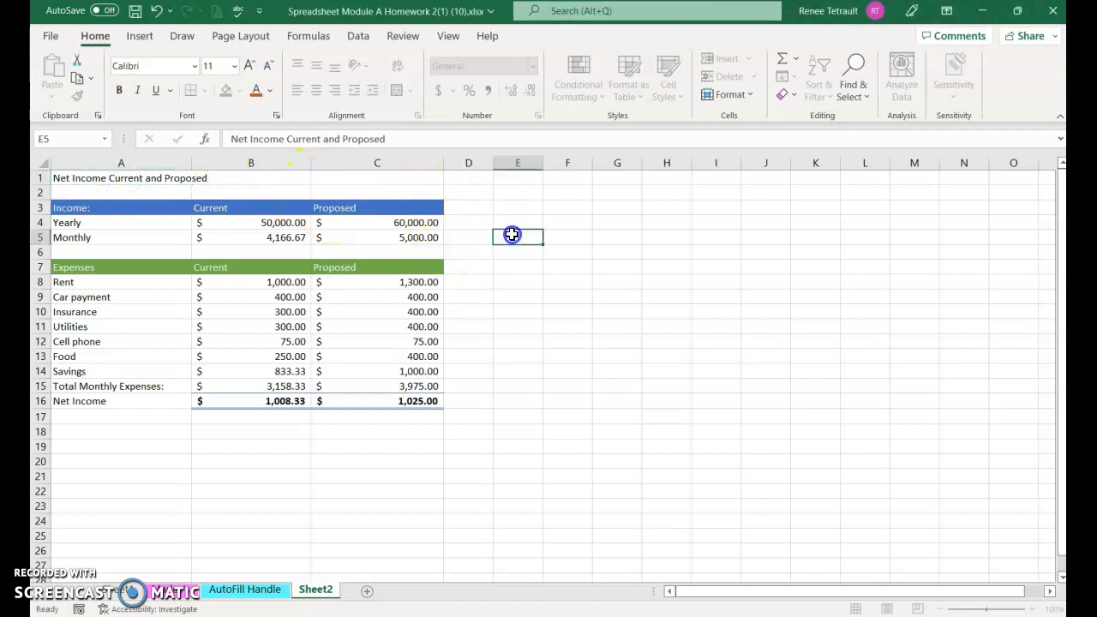
Merge and center the title across A1:C1 above the income and expense tables
click(100, 177)
drag(185, 175, 341, 180)
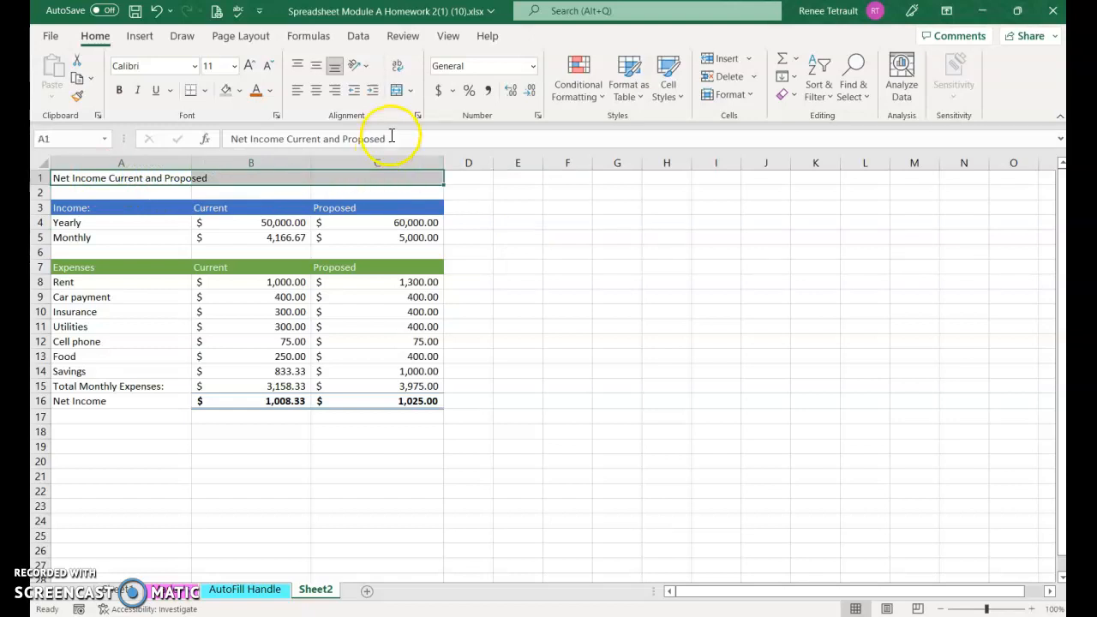
click(398, 91)
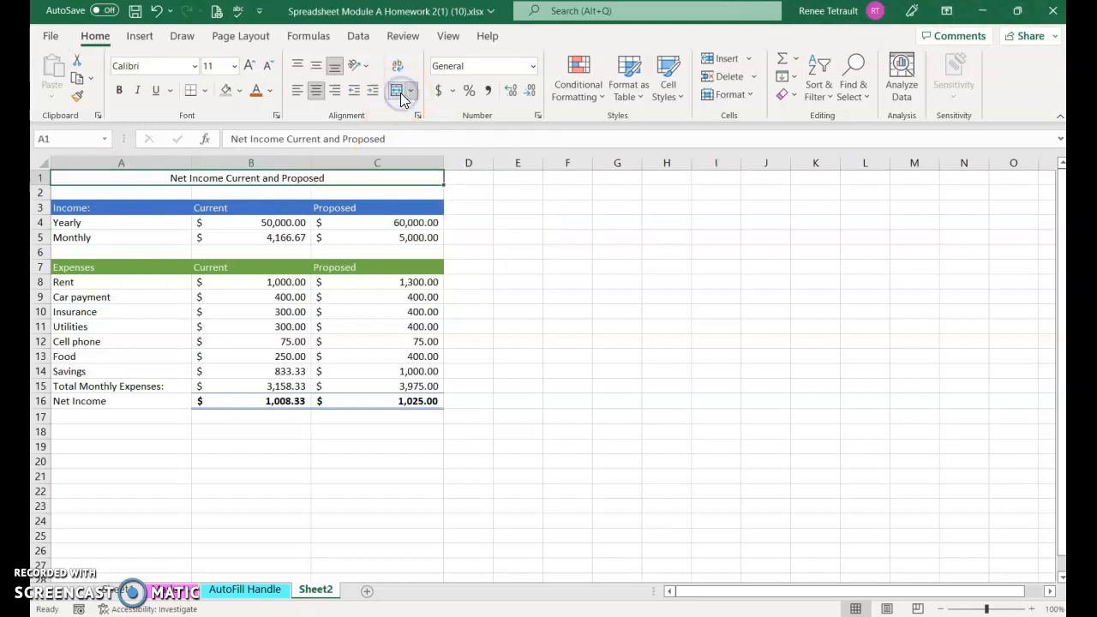
Increase the title's font size to 20 and set its font color to the standard dark blue
click(248, 66)
click(248, 66)
click(248, 66)
click(248, 66)
click(248, 66)
click(269, 91)
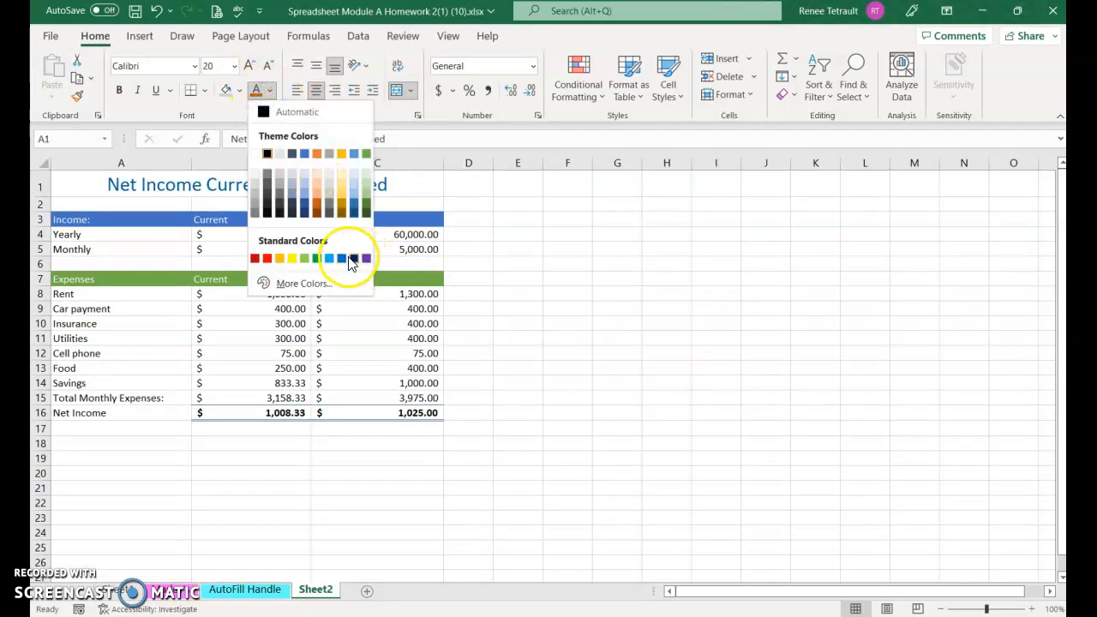
click(351, 259)
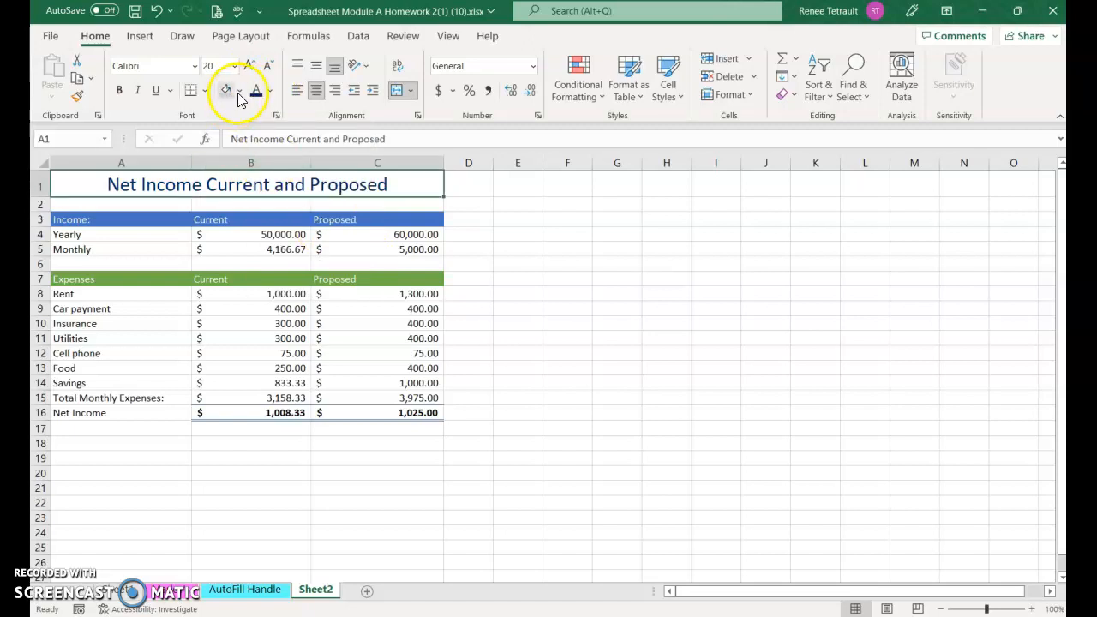
Fill the merged title cell with a light gold theme color
click(239, 92)
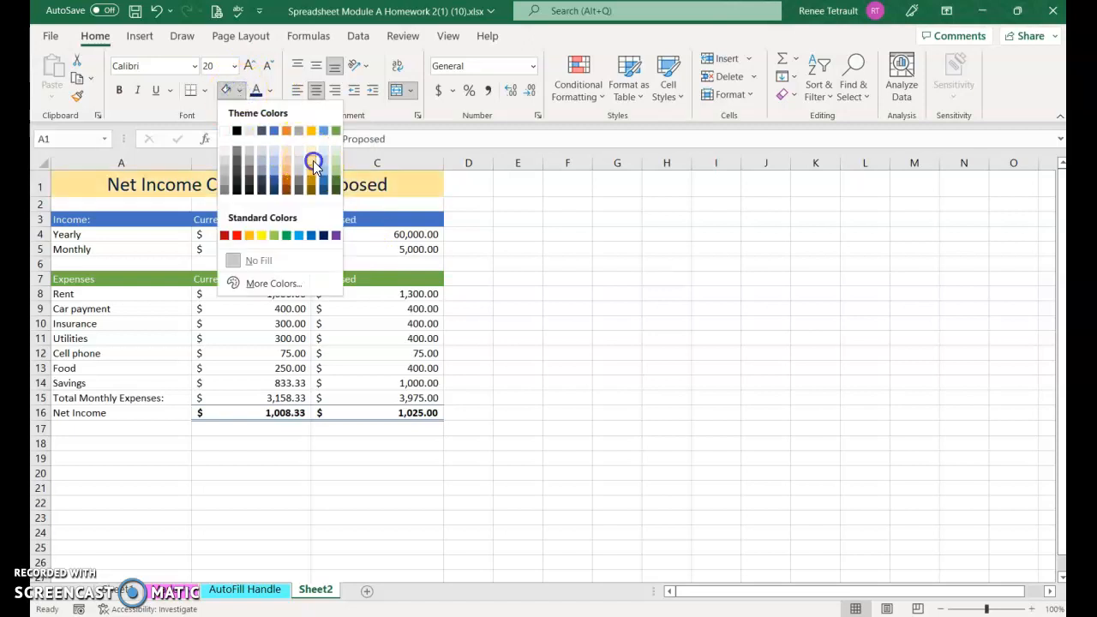
click(314, 163)
click(745, 341)
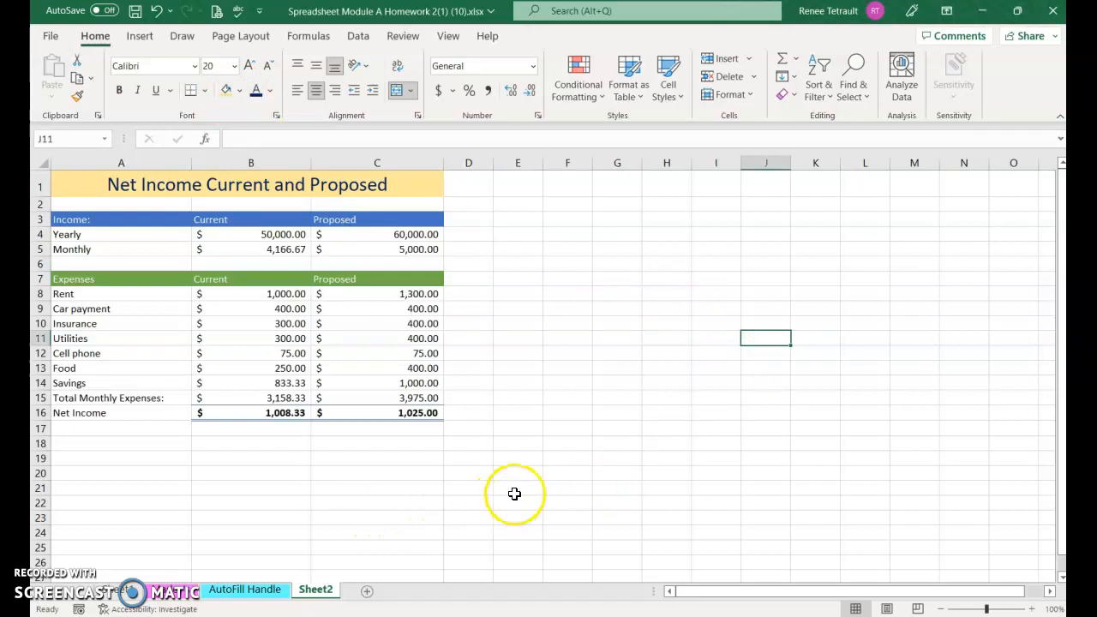
Review the workbook's other worksheets, including AutoFill Handle, and return to Sheet2
click(117, 591)
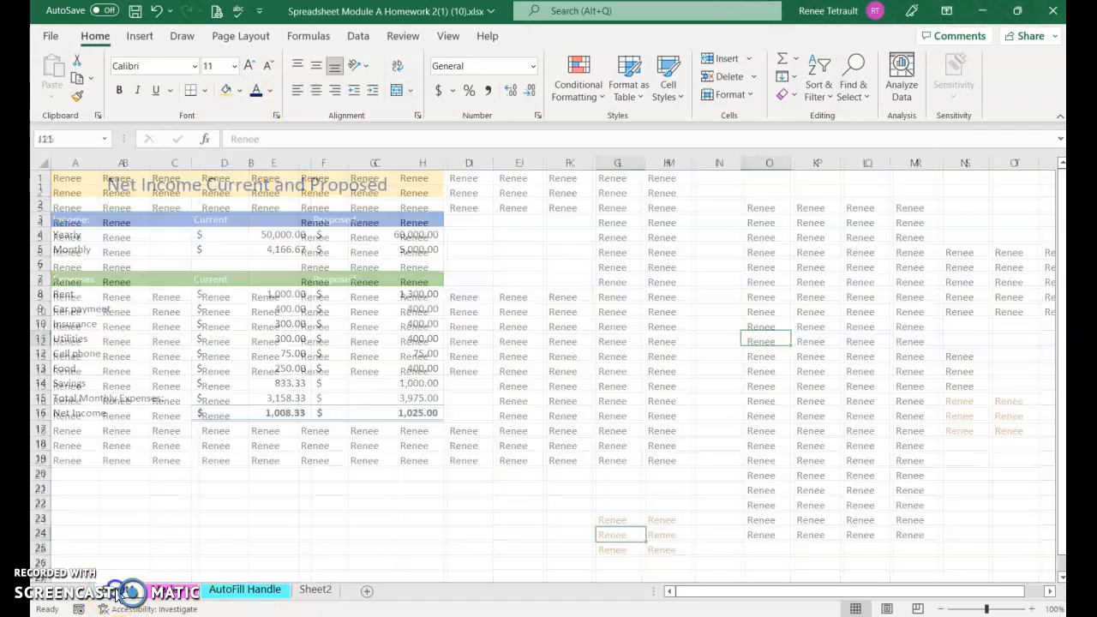
click(219, 591)
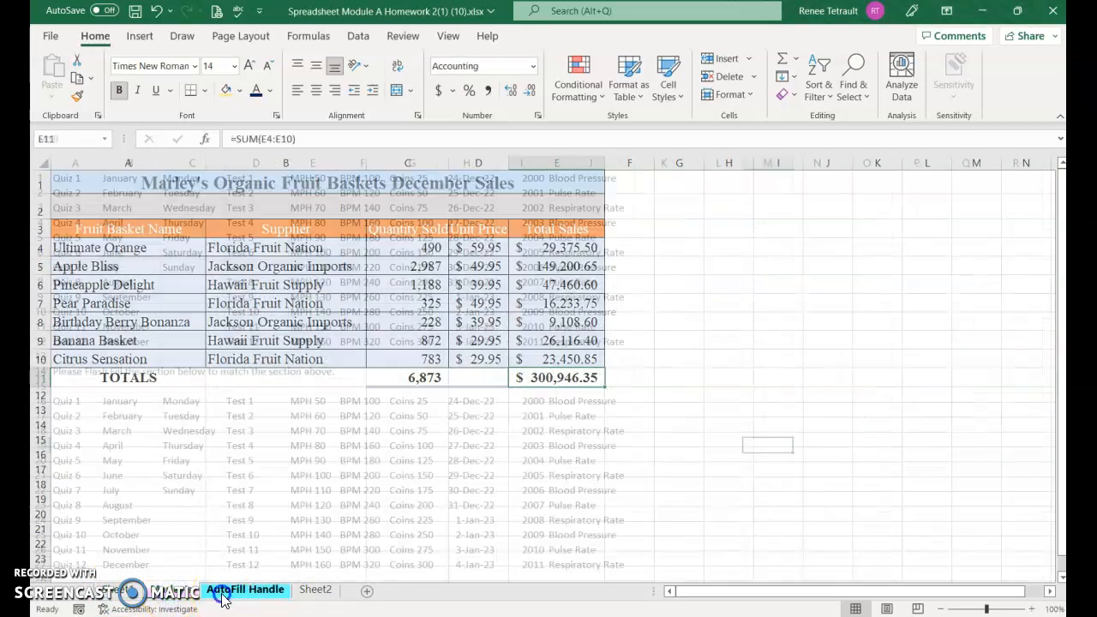
click(313, 590)
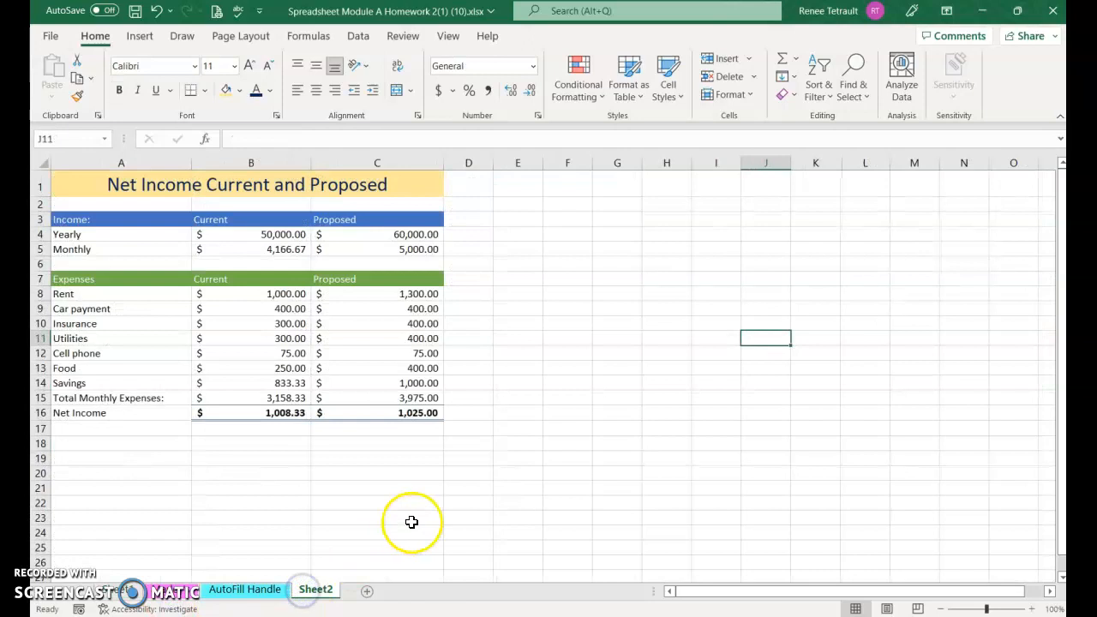